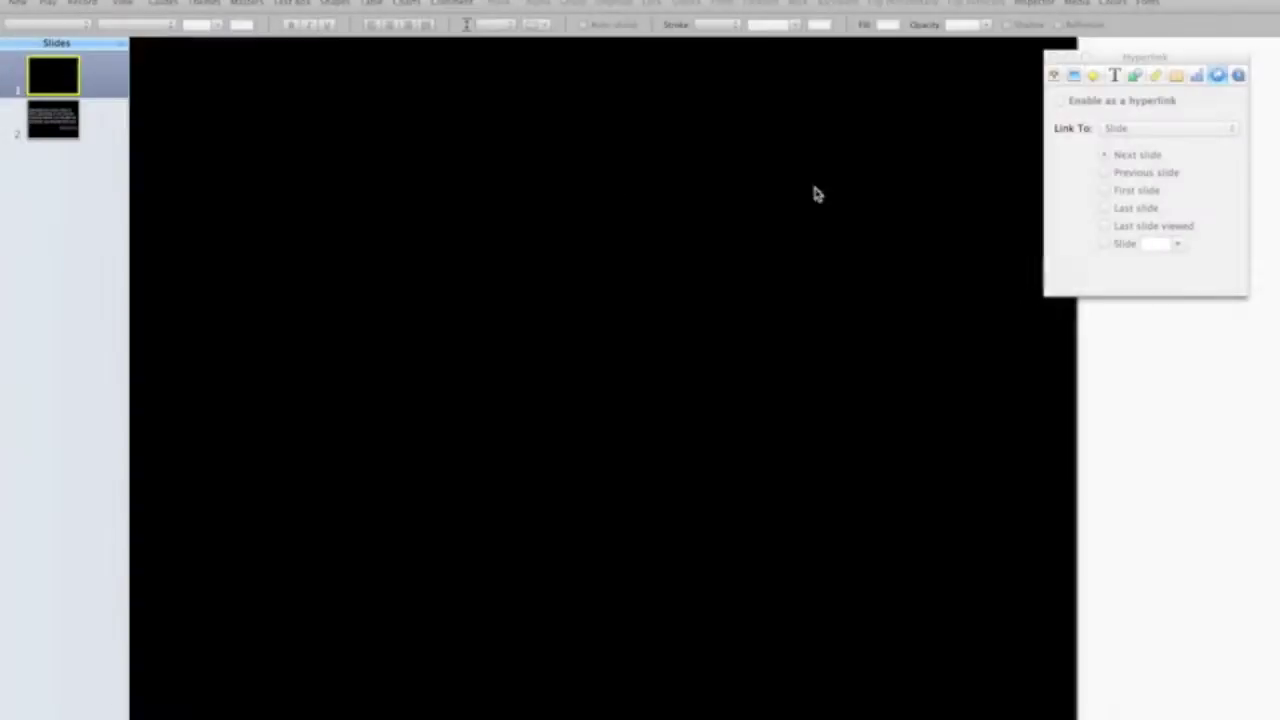
Step: Nudge the Hyperlink inspector aside and show slide 2 with the 'ignorance is a virus' quote
{"action": "left_click_drag", "start_coordinate": [1111, 62], "coordinate": [1134, 59]}
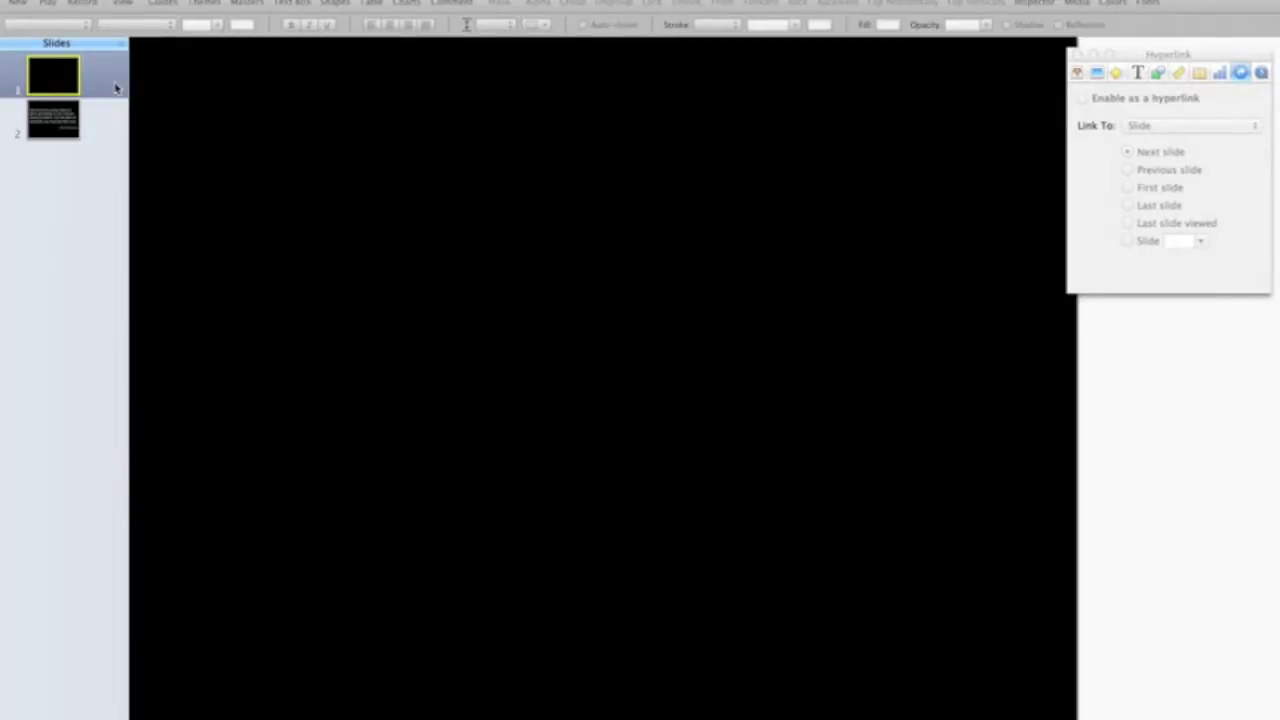
{"action": "left_click", "coordinate": [96, 136]}
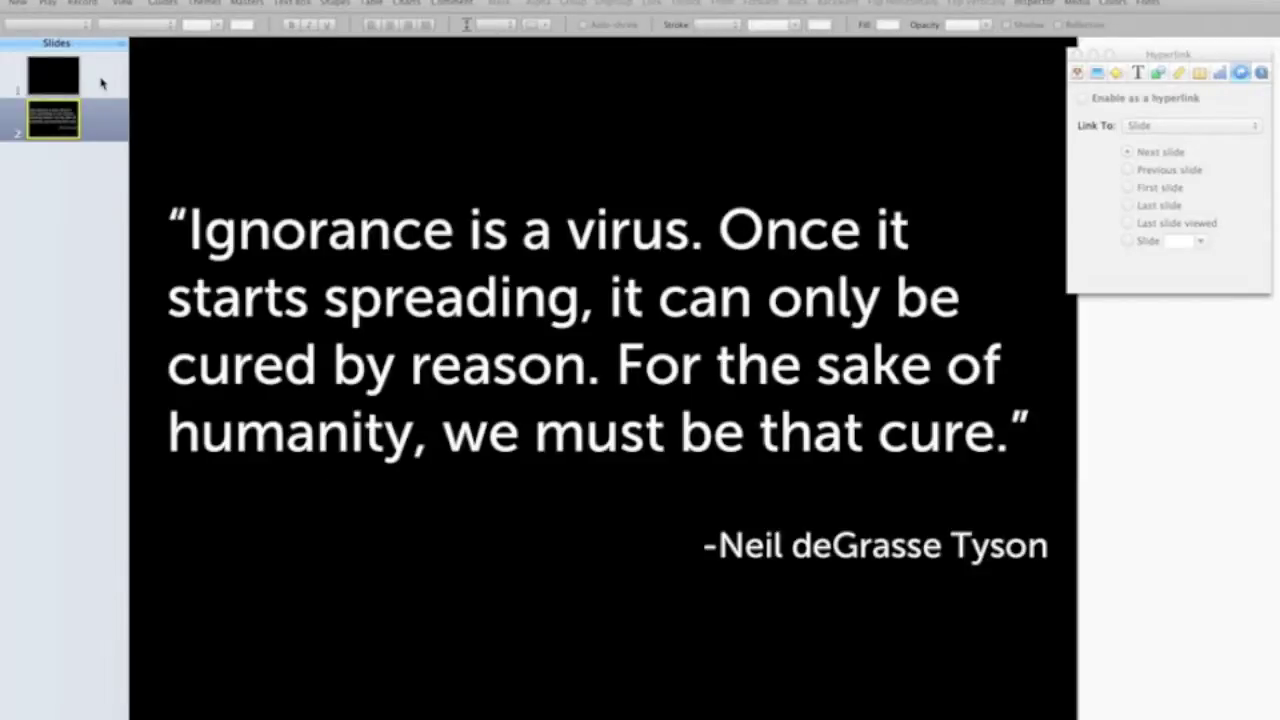
Step: Underline 'Ignorance' with Cmd+U, then undo it so the word stays plain
{"action": "double_click", "coordinate": [347, 255]}
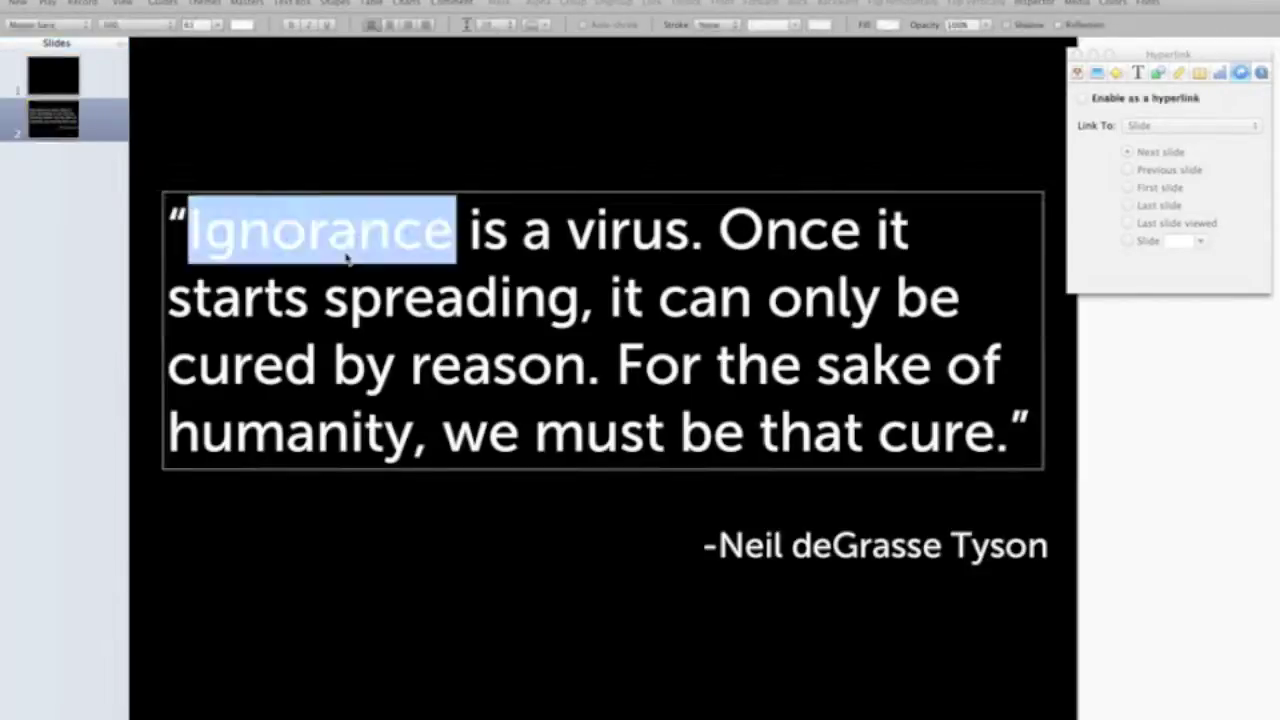
{"action": "key", "text": "super+u"}
{"action": "left_click", "coordinate": [440, 539]}
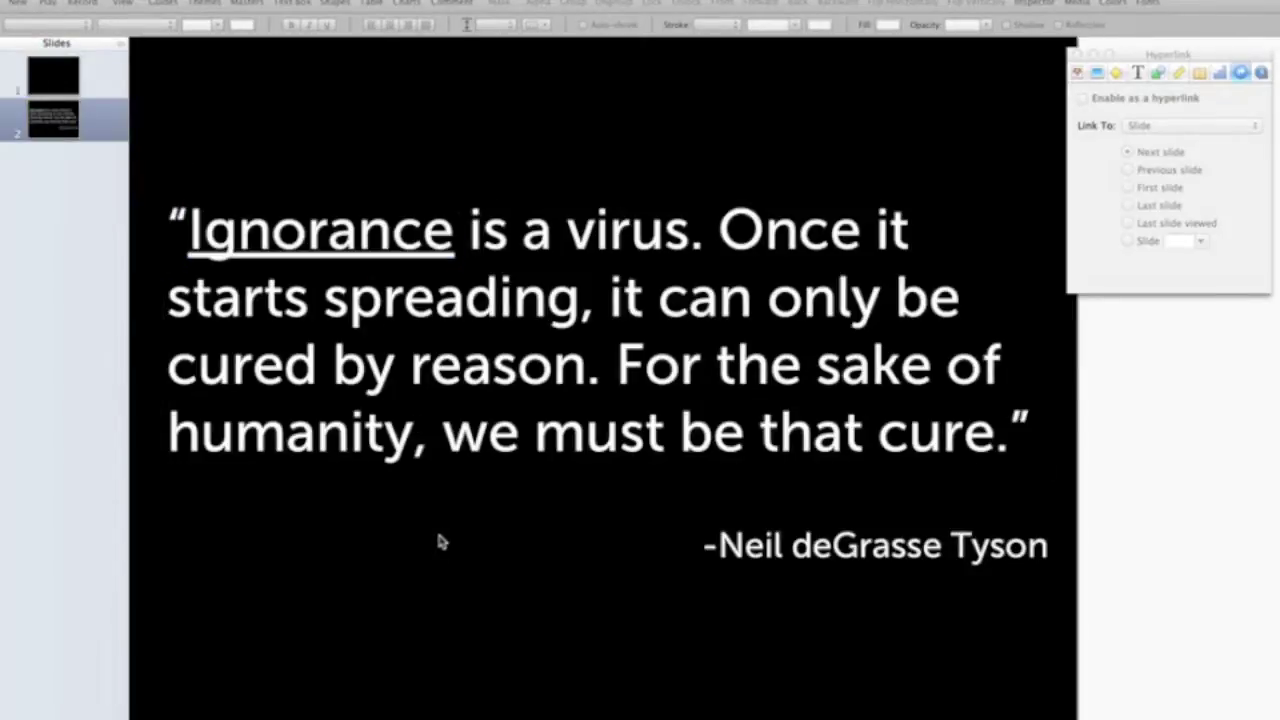
{"action": "key", "text": "super+z"}
Step: Duplicate slide 2 with Cmd+D so an identical third slide follows it
{"action": "left_click", "coordinate": [383, 543]}
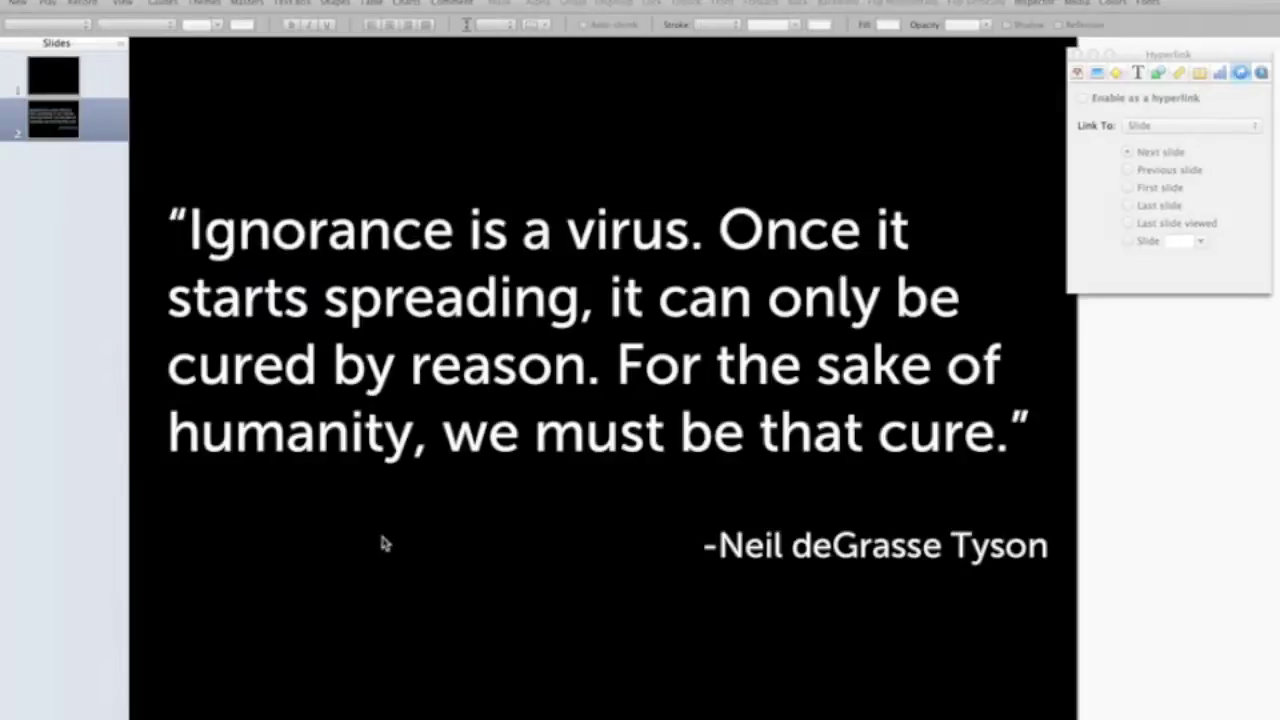
{"action": "left_click", "coordinate": [55, 122]}
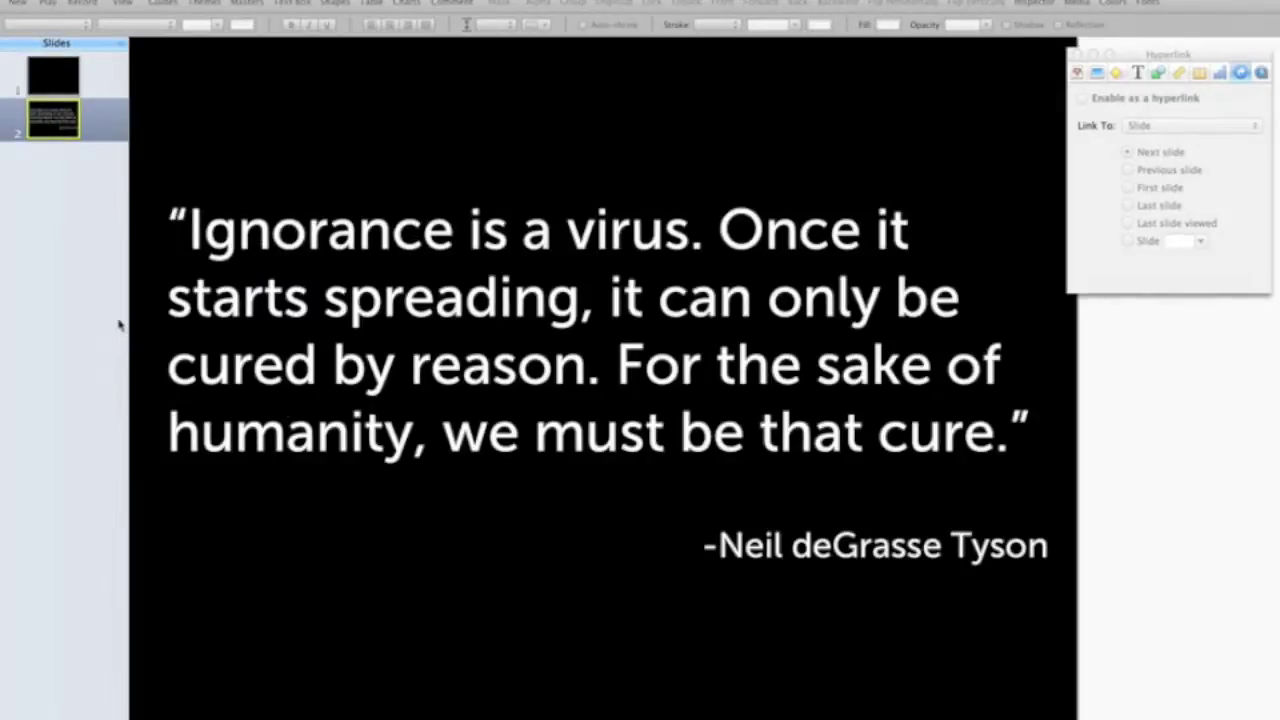
{"action": "key", "text": "super+d"}
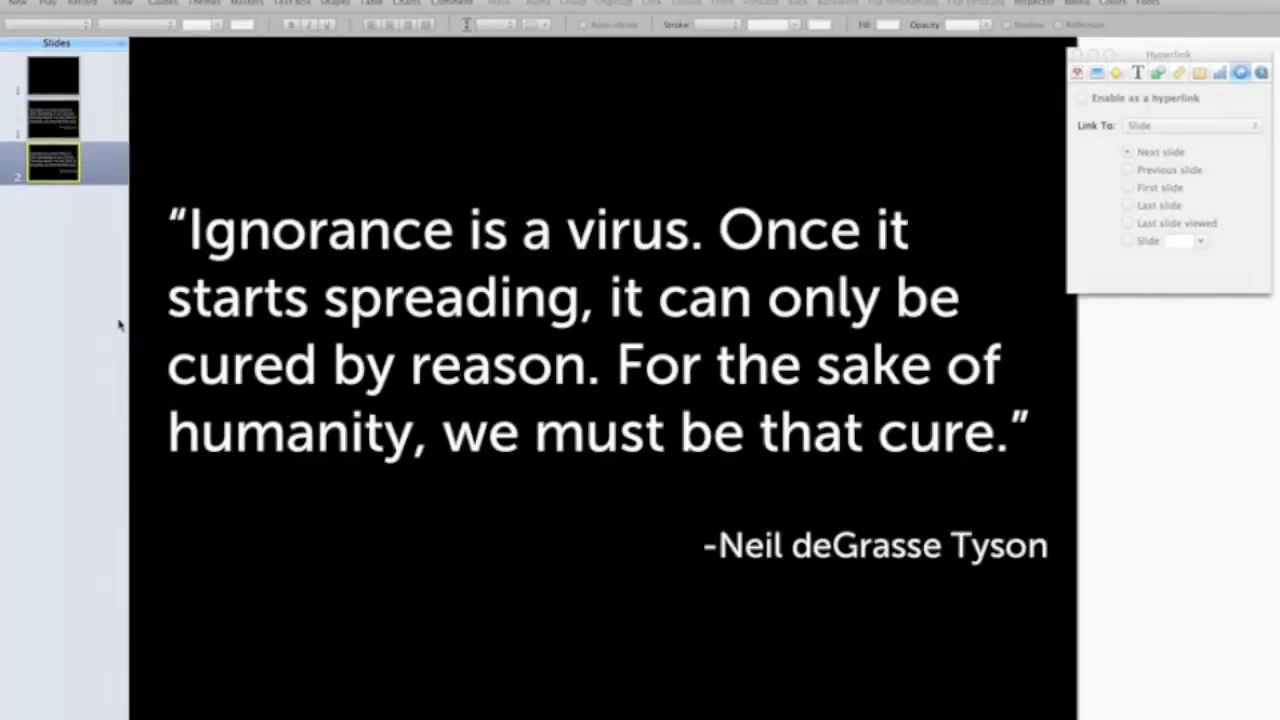
Step: Colour 'Ignorance is a virus' on slide 3 lemon yellow in the Text inspector
{"action": "left_click", "coordinate": [512, 418]}
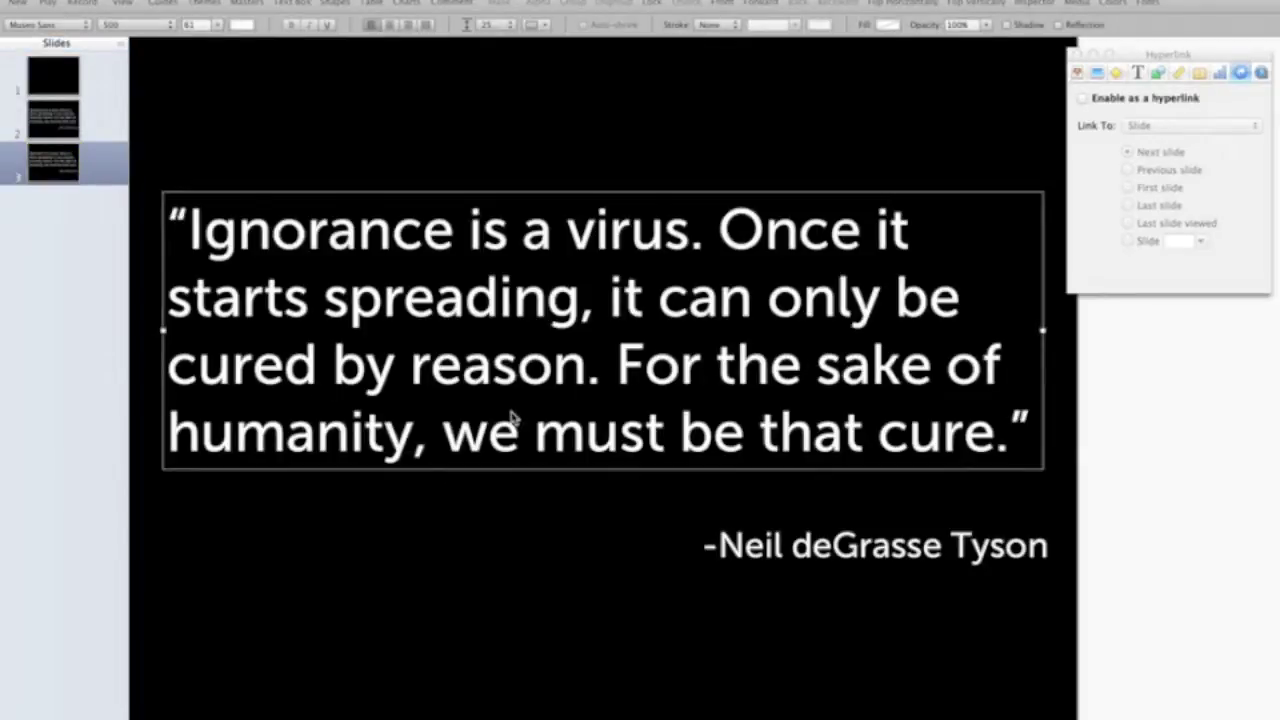
{"action": "left_click", "coordinate": [633, 245]}
{"action": "left_click", "coordinate": [689, 245]}
{"action": "left_click_drag", "start_coordinate": [689, 245], "coordinate": [182, 240]}
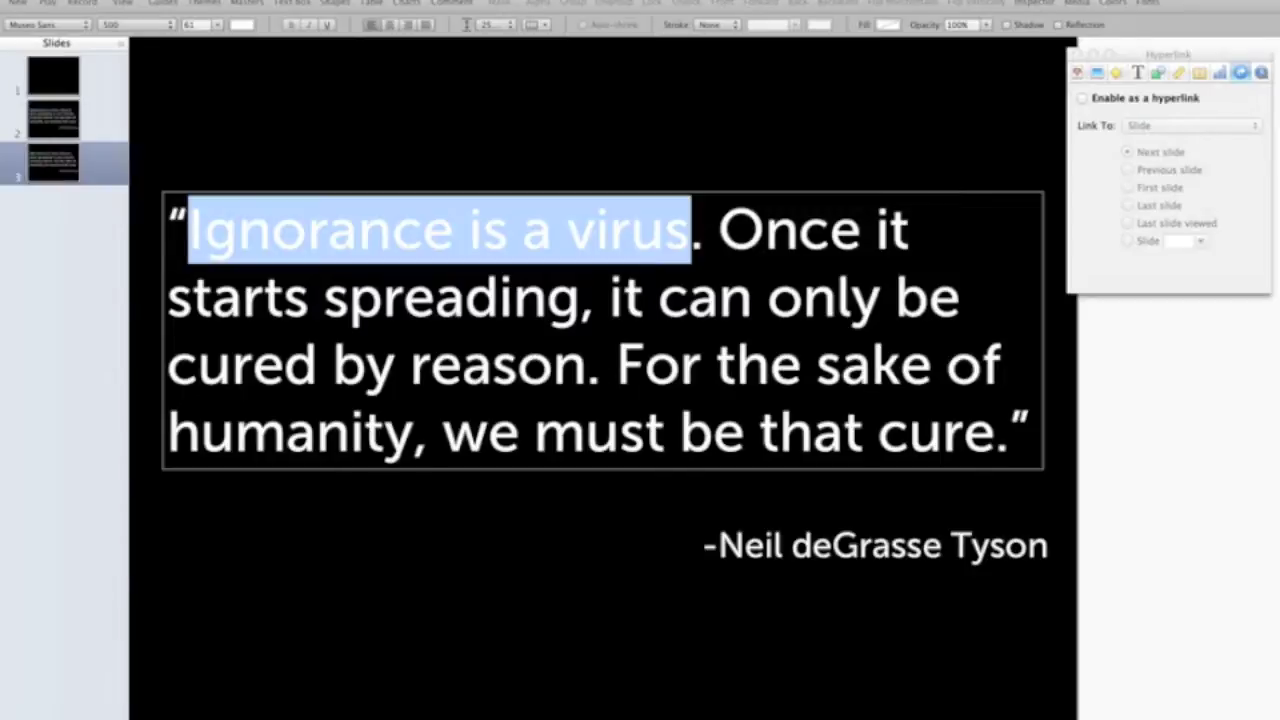
{"action": "left_click", "coordinate": [1137, 74]}
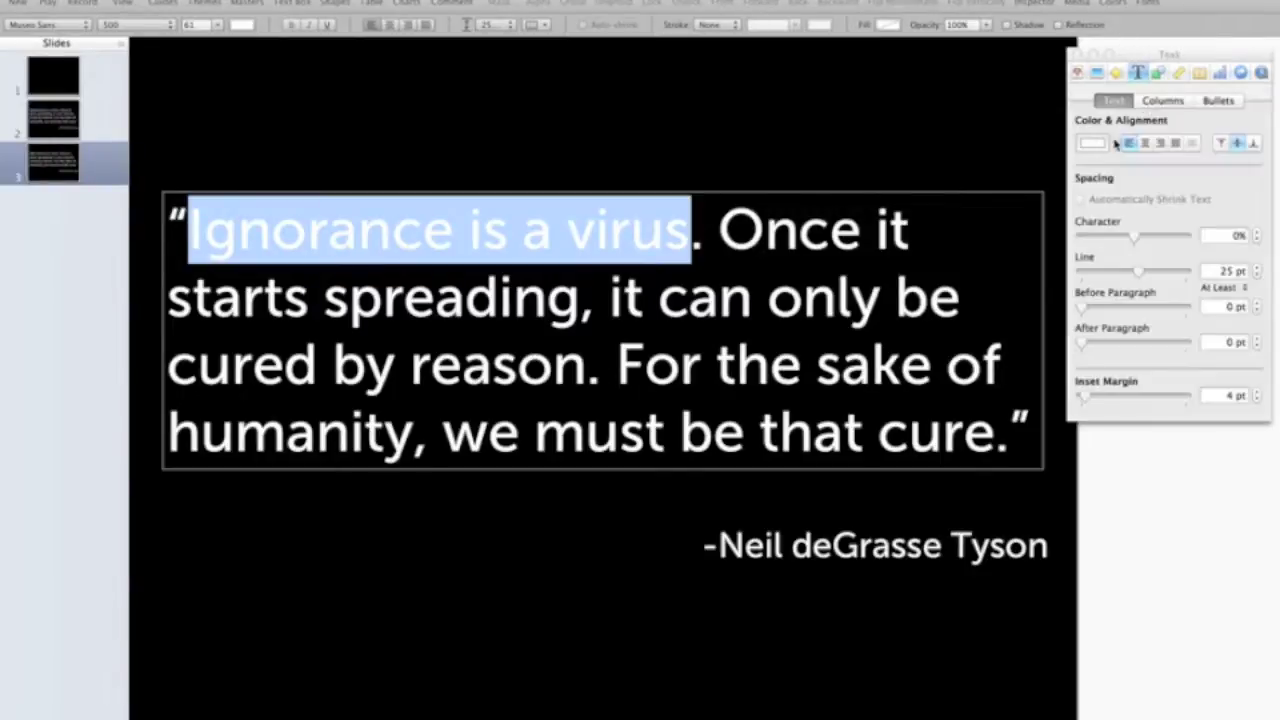
{"action": "left_click", "coordinate": [1098, 147]}
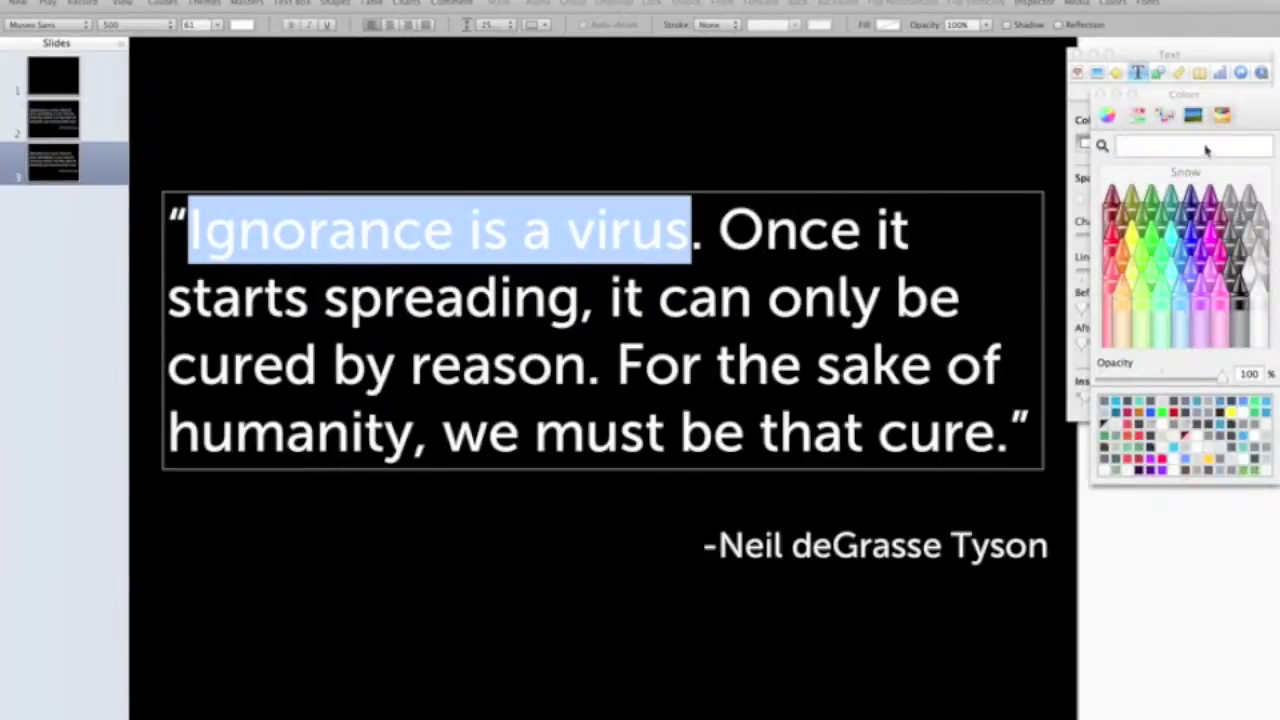
{"action": "left_click_drag", "start_coordinate": [1256, 120], "coordinate": [1111, 104]}
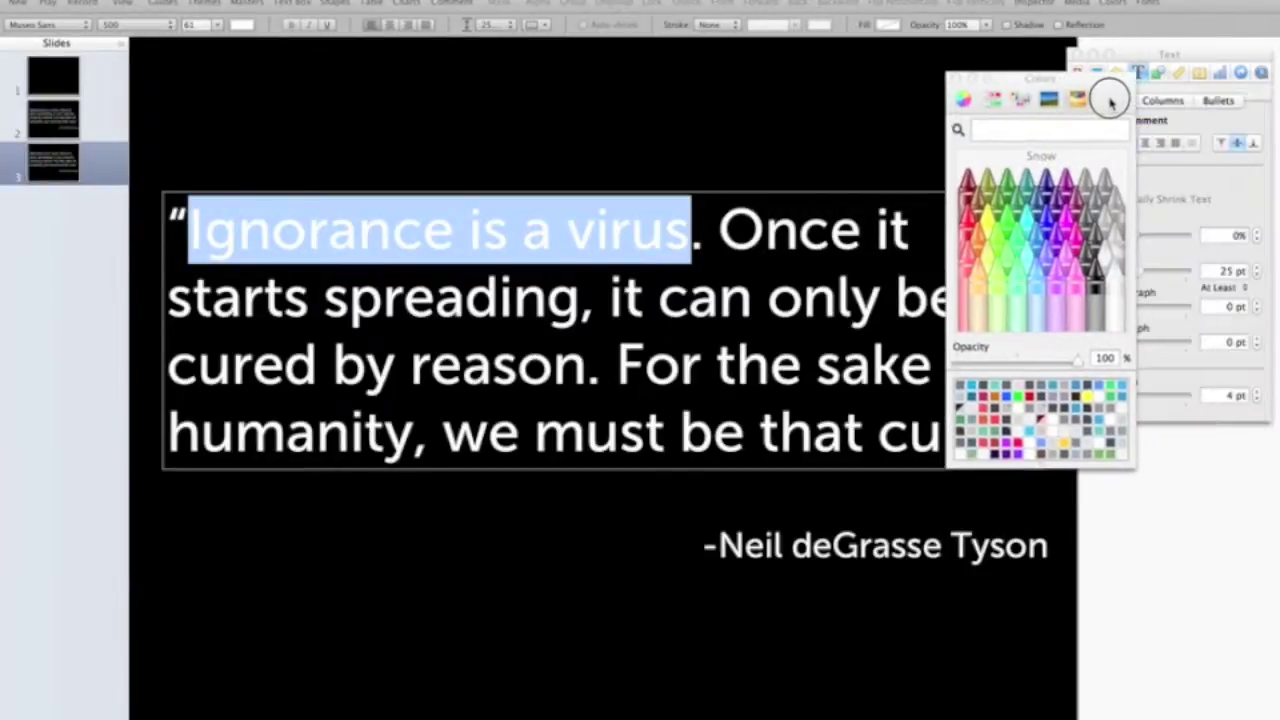
{"action": "left_click", "coordinate": [1040, 287]}
{"action": "left_click_drag", "start_coordinate": [1097, 102], "coordinate": [1015, 115]}
{"action": "left_click", "coordinate": [906, 228]}
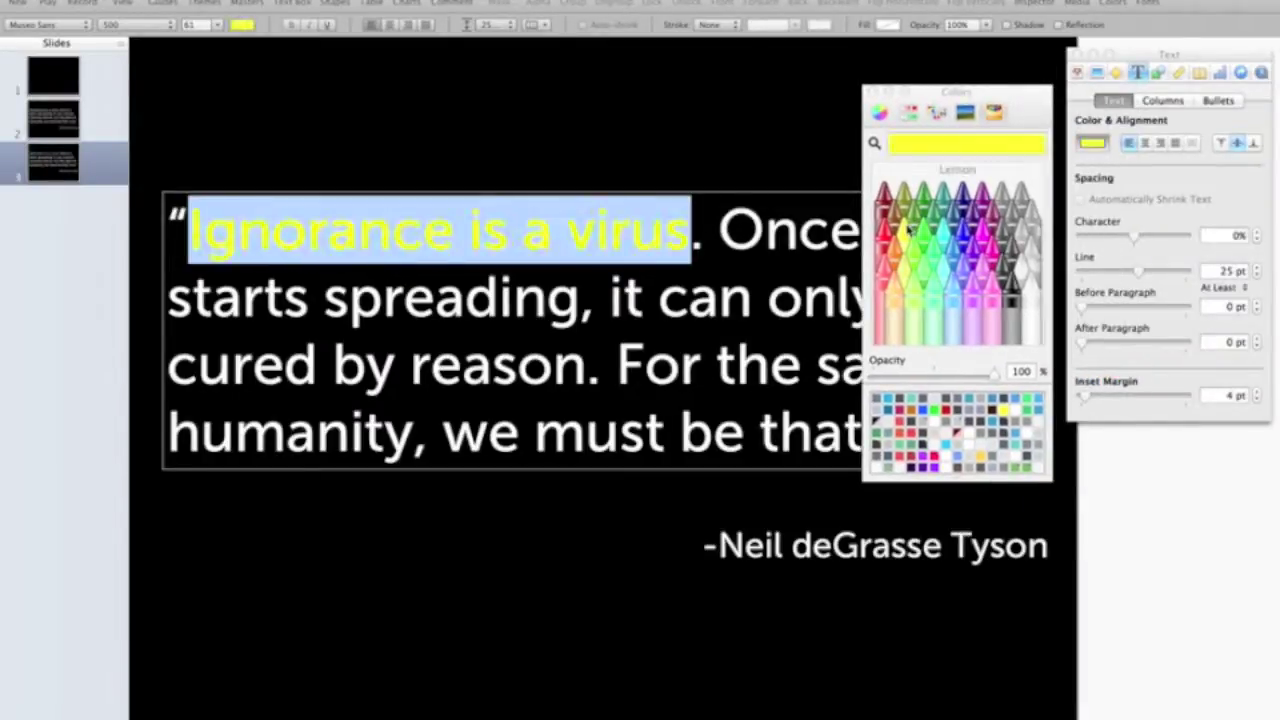
{"action": "left_click", "coordinate": [486, 634]}
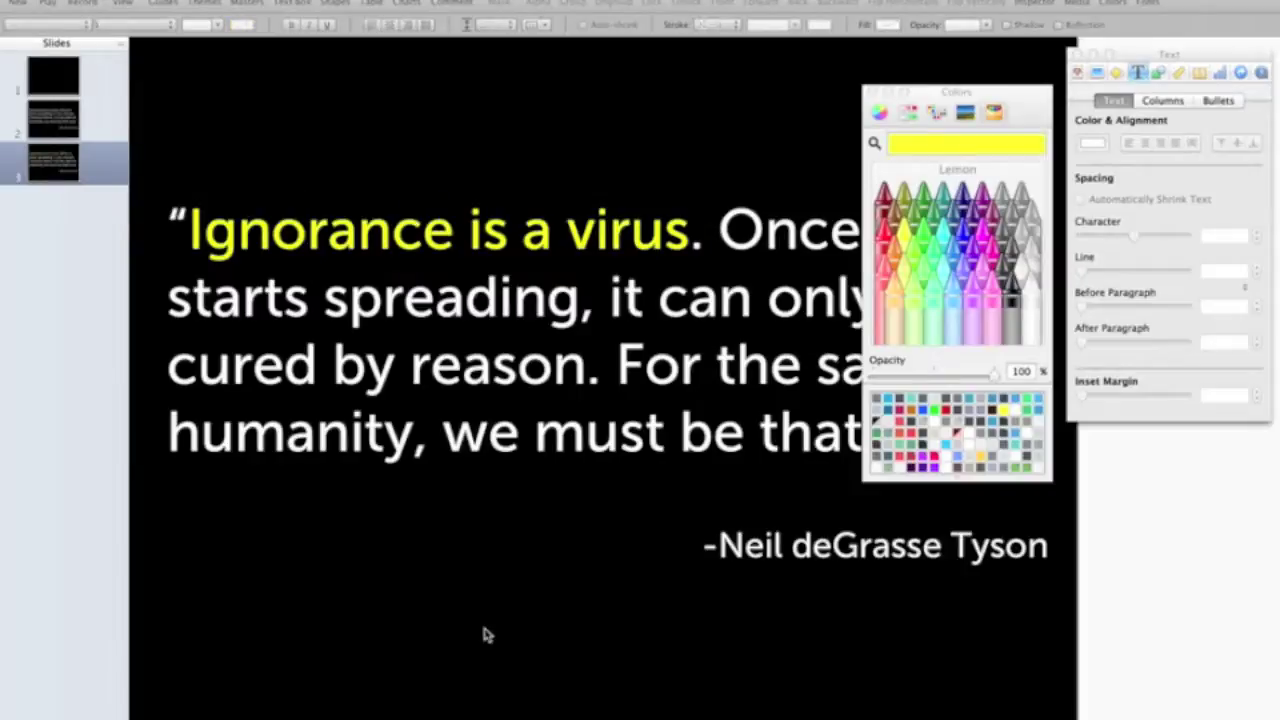
Step: Go back to slide 2, close the Colors window and show its transition settings
{"action": "left_click", "coordinate": [101, 121]}
{"action": "left_click", "coordinate": [872, 92]}
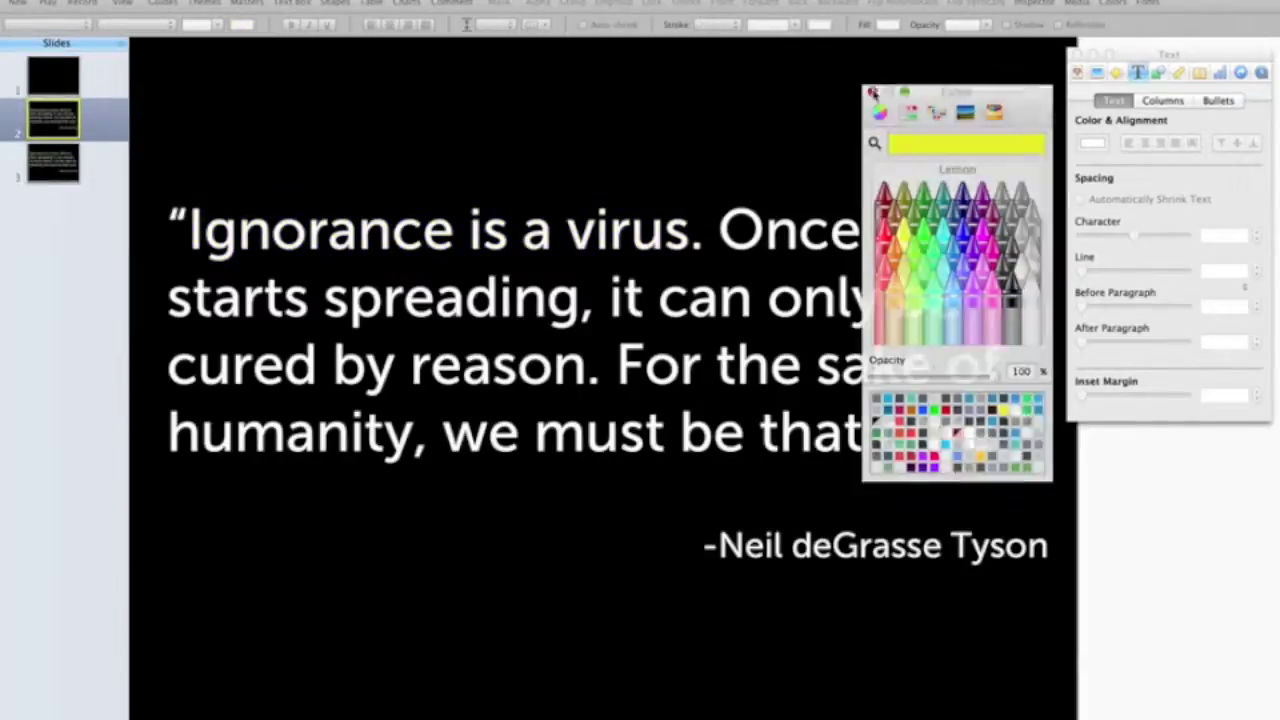
{"action": "left_click", "coordinate": [1095, 74]}
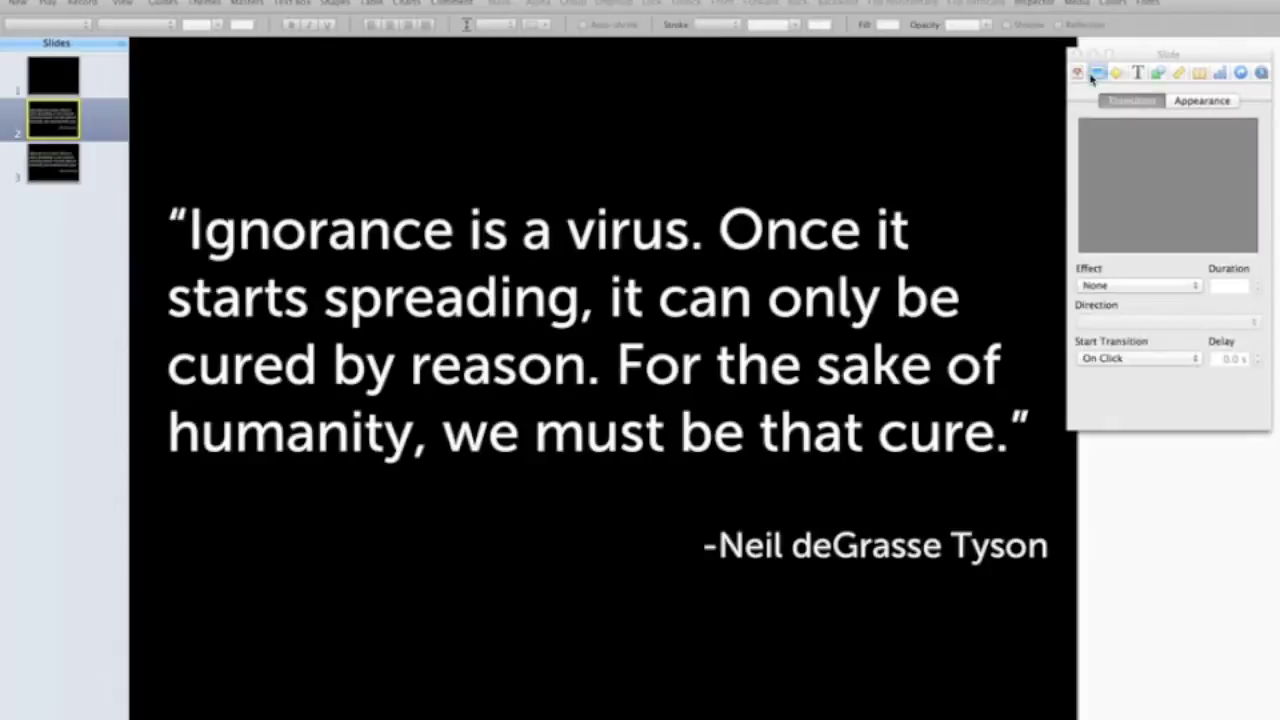
Step: Give slide 2 a 1-second Dissolve transition and preview it in the slideshow
{"action": "left_click", "coordinate": [1130, 286]}
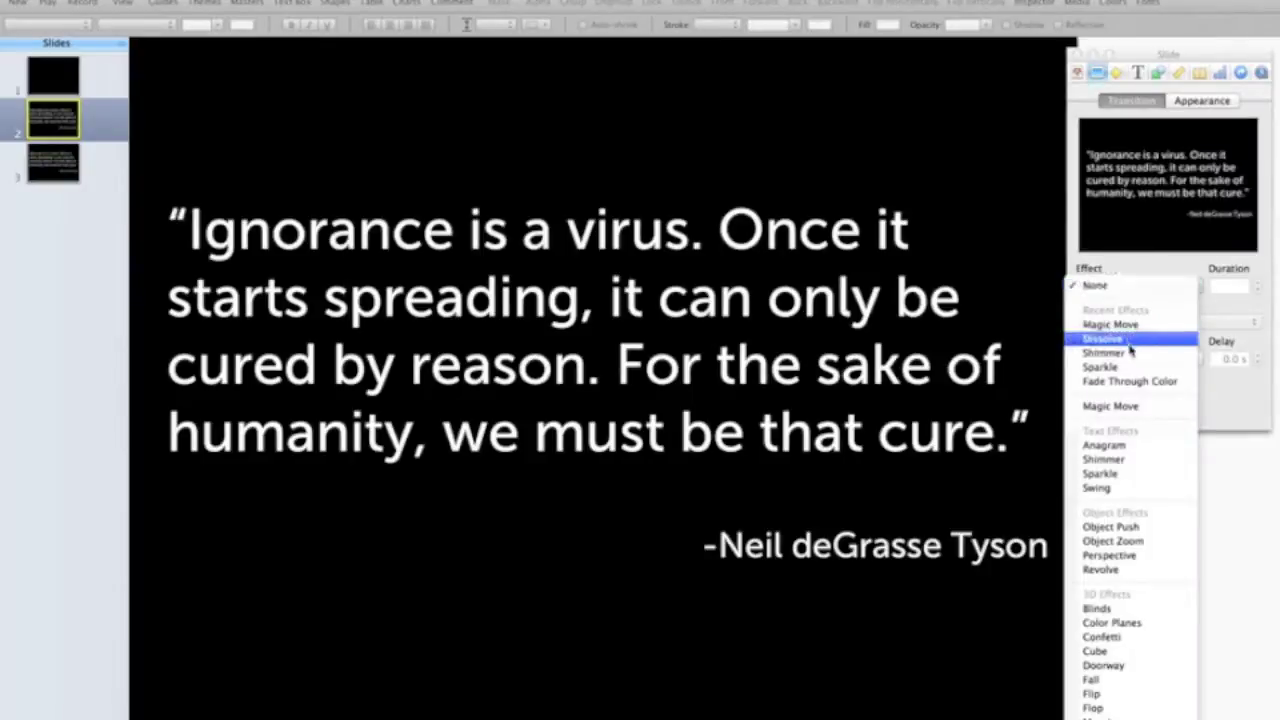
{"action": "key", "text": "Escape"}
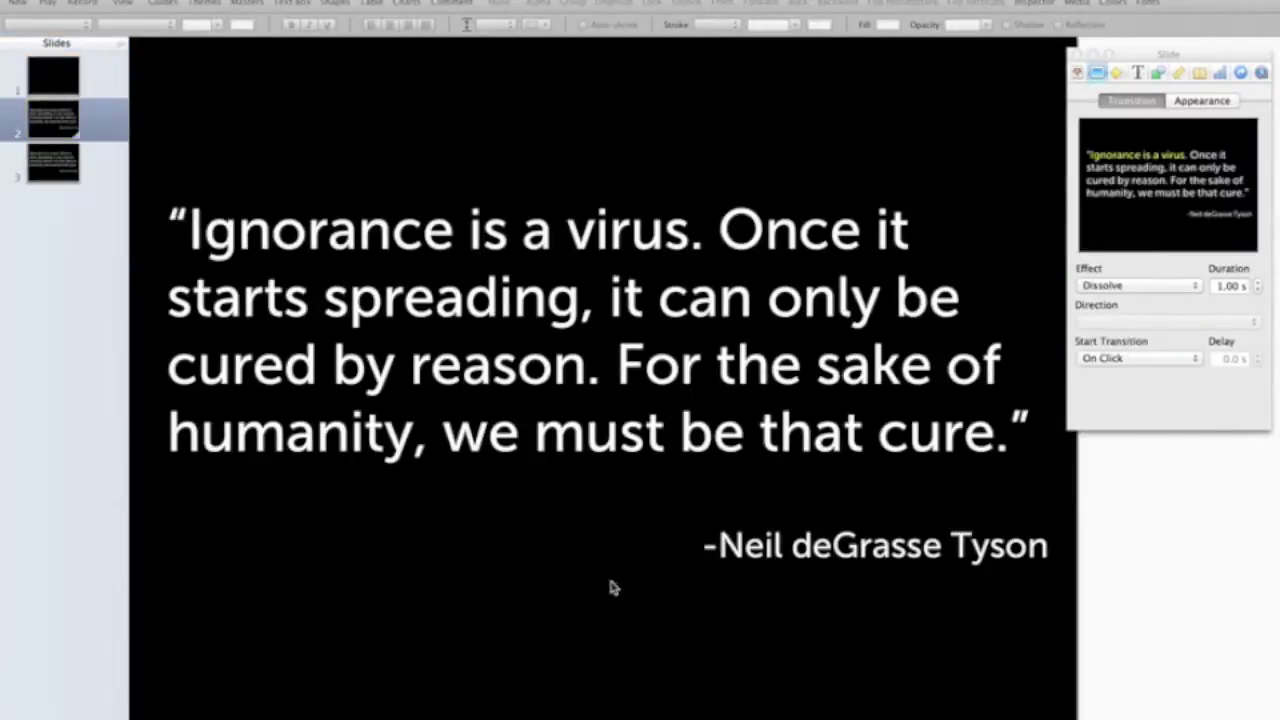
{"action": "left_click", "coordinate": [49, 3]}
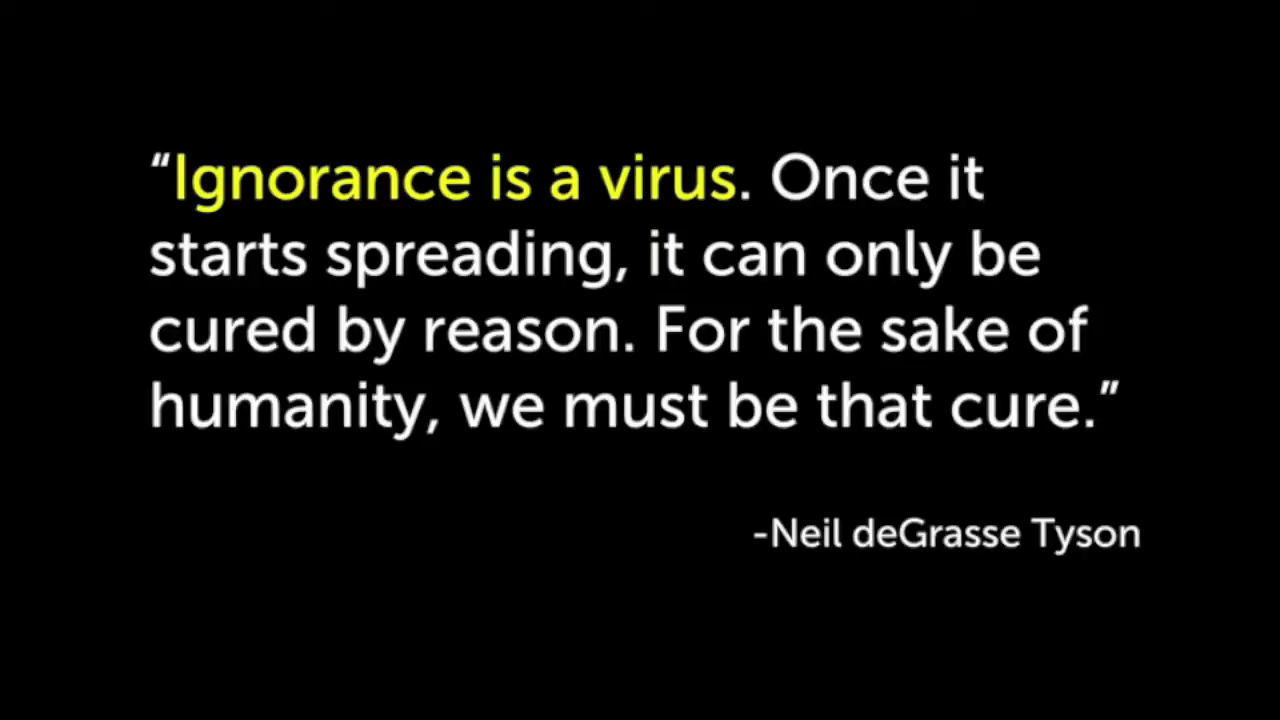
{"action": "key", "text": "Escape"}
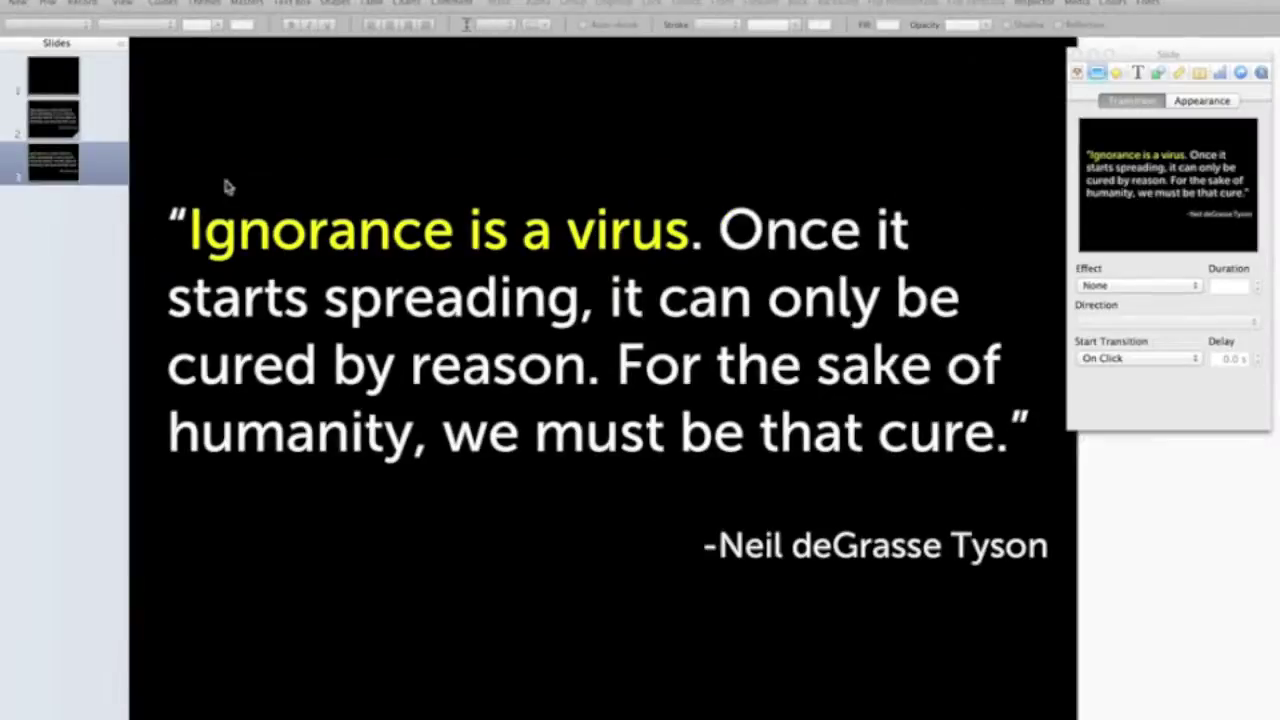
Step: Add a lemon yellow shadow to 'Ignorance is a virus' on slide 3
{"action": "left_click", "coordinate": [368, 251]}
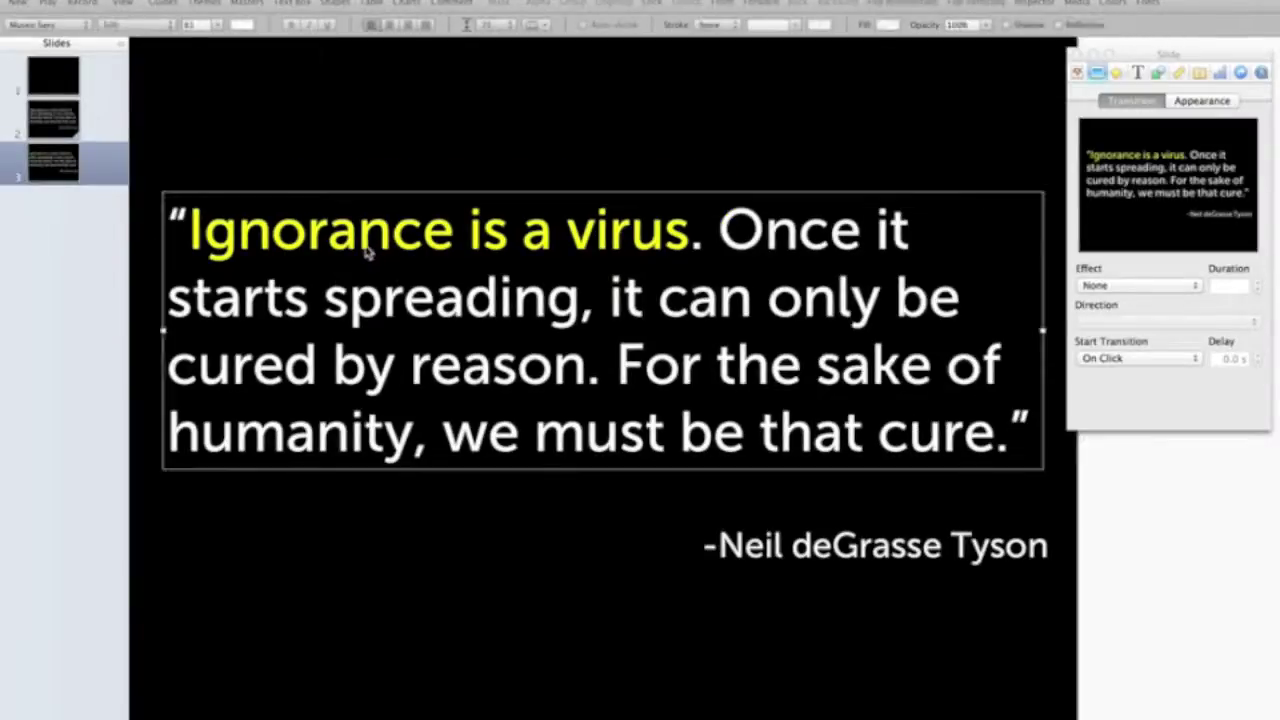
{"action": "double_click", "coordinate": [628, 246]}
{"action": "left_click", "coordinate": [690, 242]}
{"action": "left_click_drag", "start_coordinate": [690, 242], "coordinate": [189, 244]}
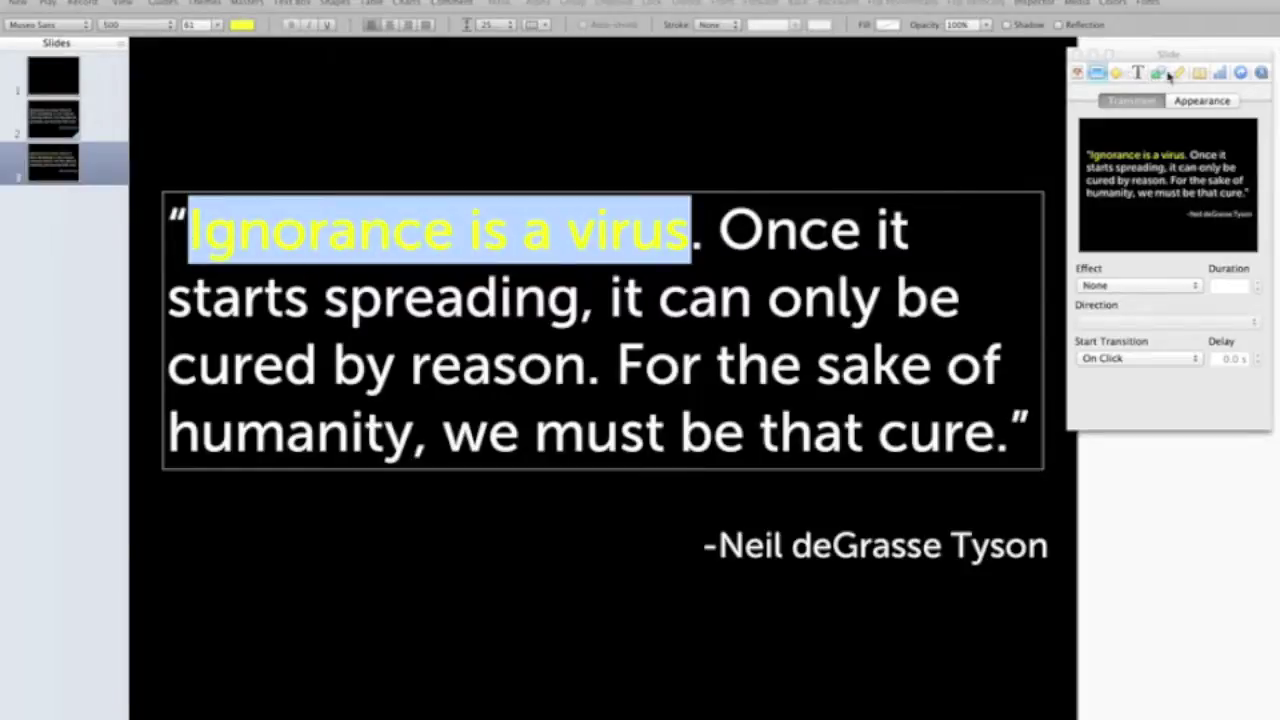
{"action": "left_click", "coordinate": [1160, 74]}
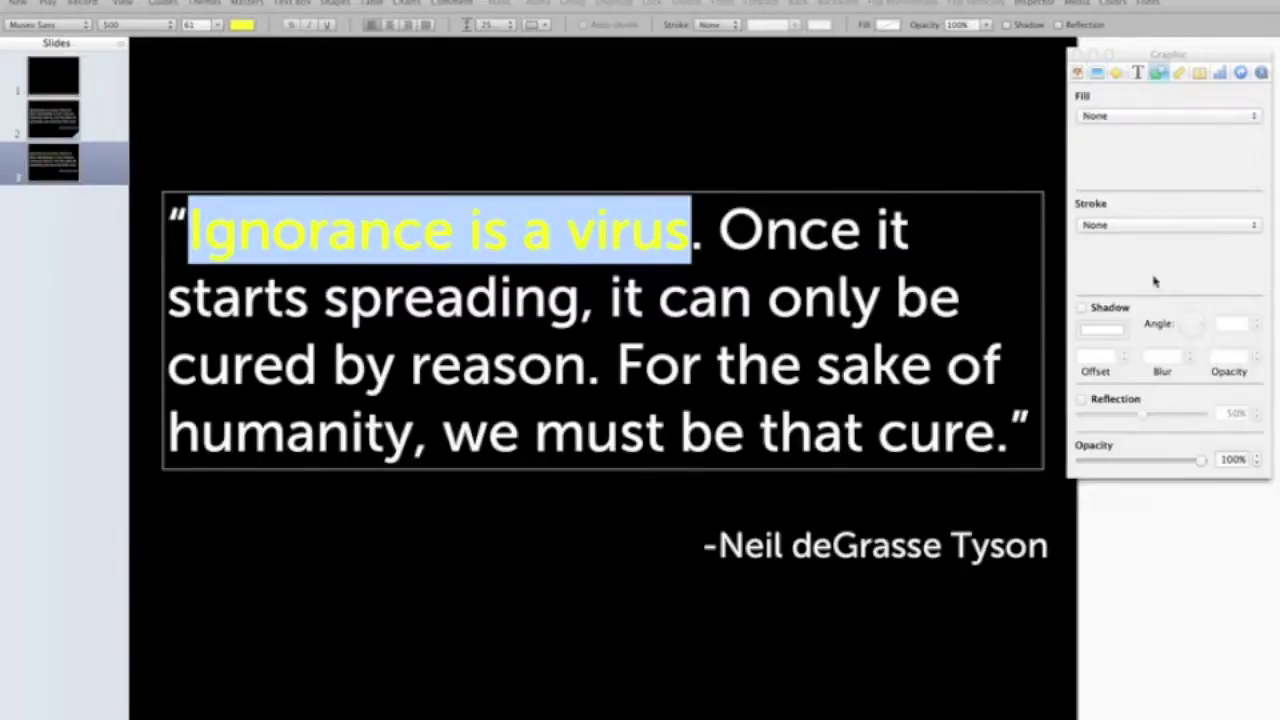
{"action": "left_click", "coordinate": [1107, 312]}
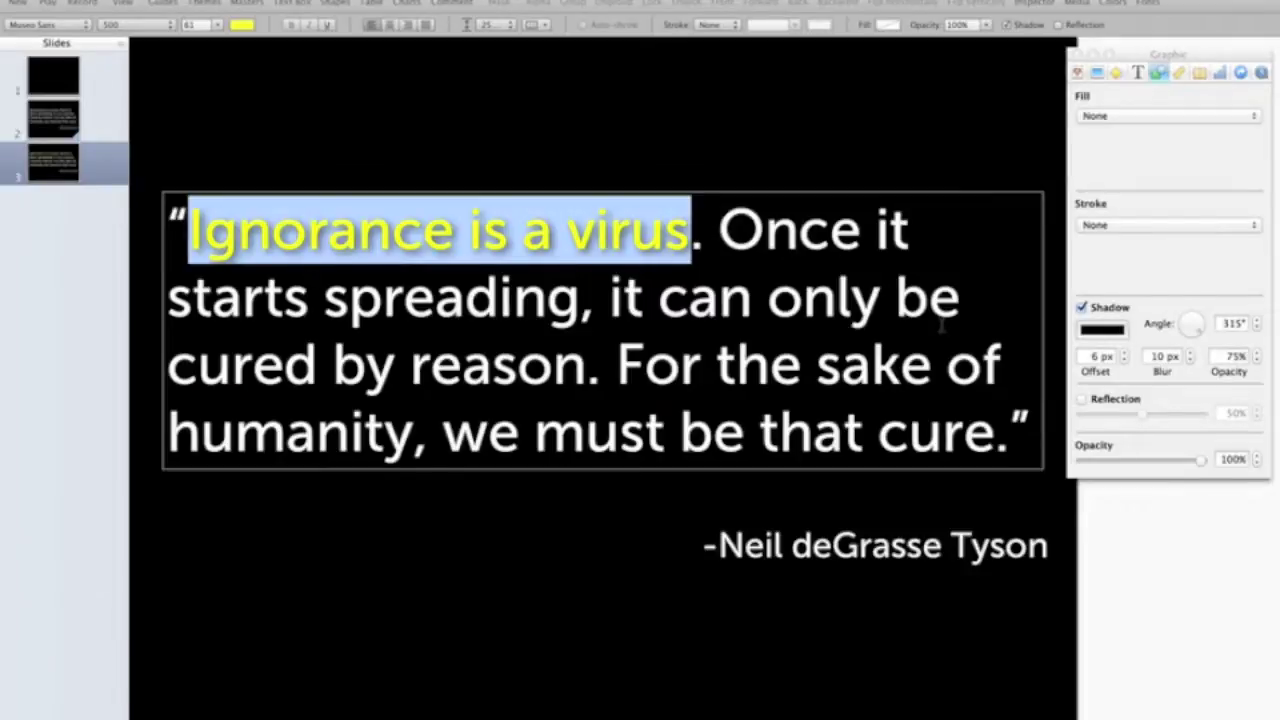
{"action": "left_click", "coordinate": [1095, 330]}
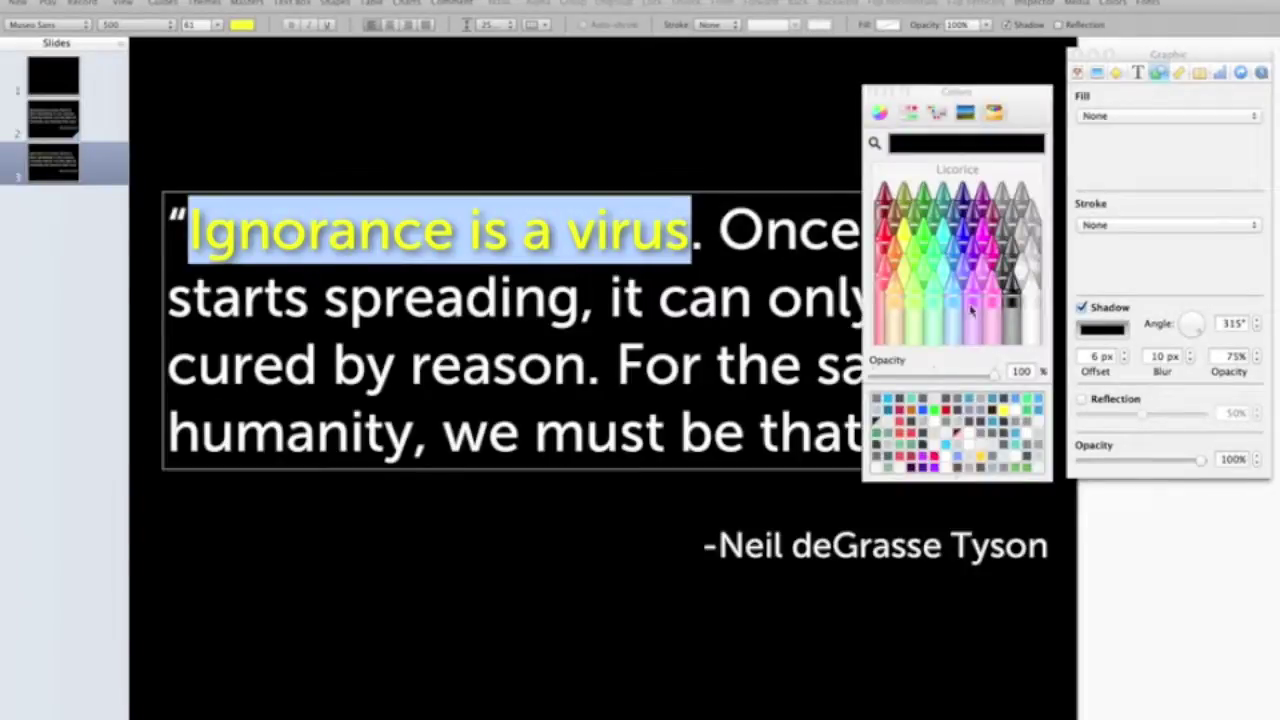
{"action": "left_click", "coordinate": [908, 248]}
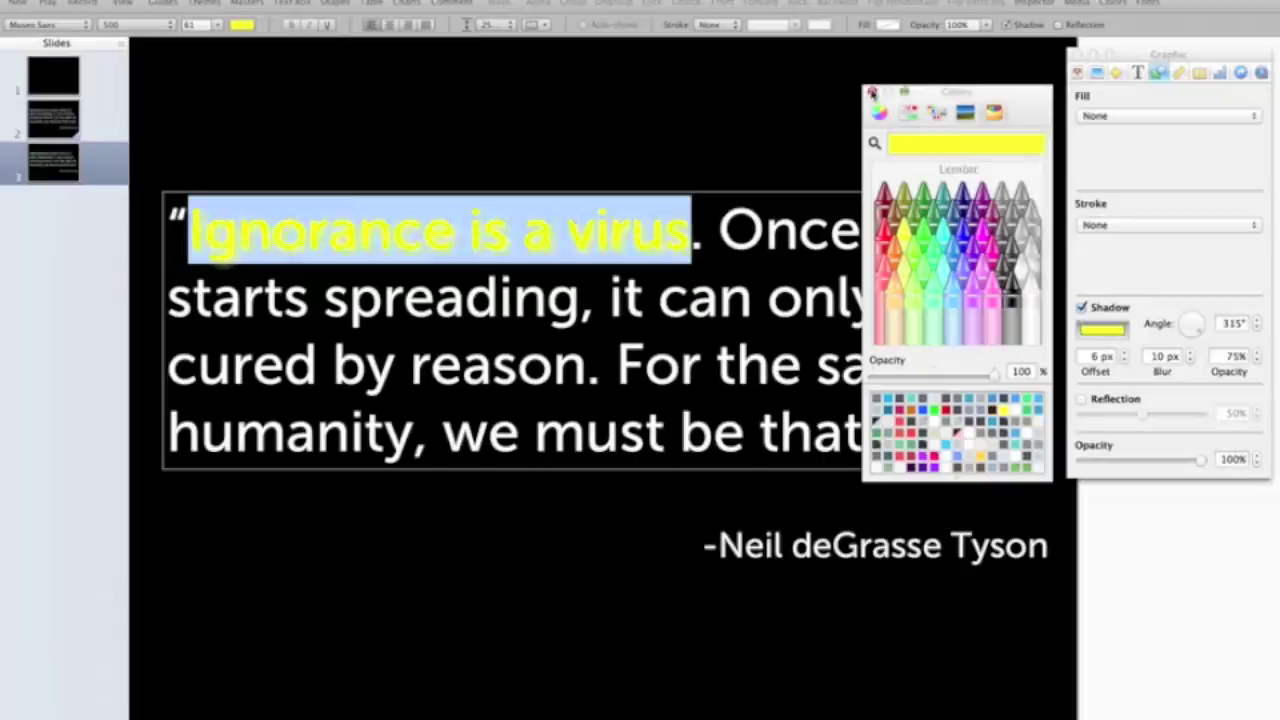
{"action": "left_click", "coordinate": [872, 92]}
Step: Set the yellow shadow's offset to 0 px and opacity to 100% for a glow
{"action": "left_click", "coordinate": [1125, 362]}
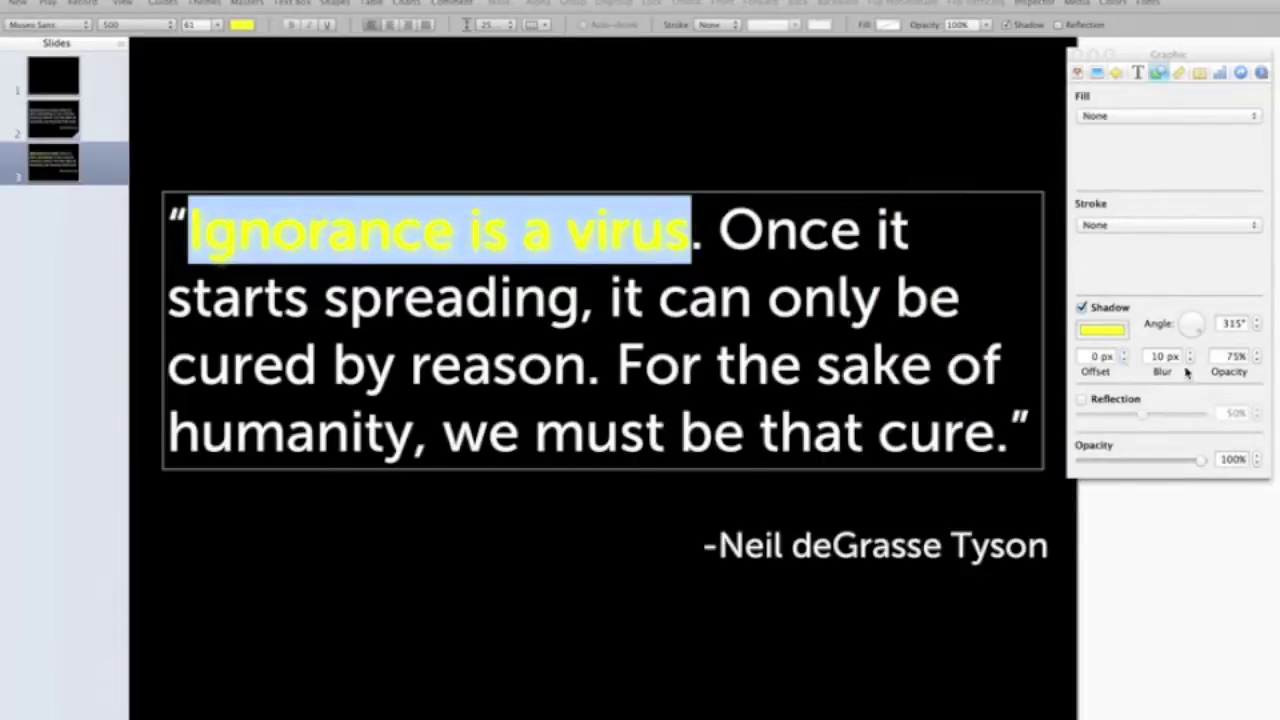
{"action": "double_click", "coordinate": [1230, 356]}
{"action": "type", "text": "100"}
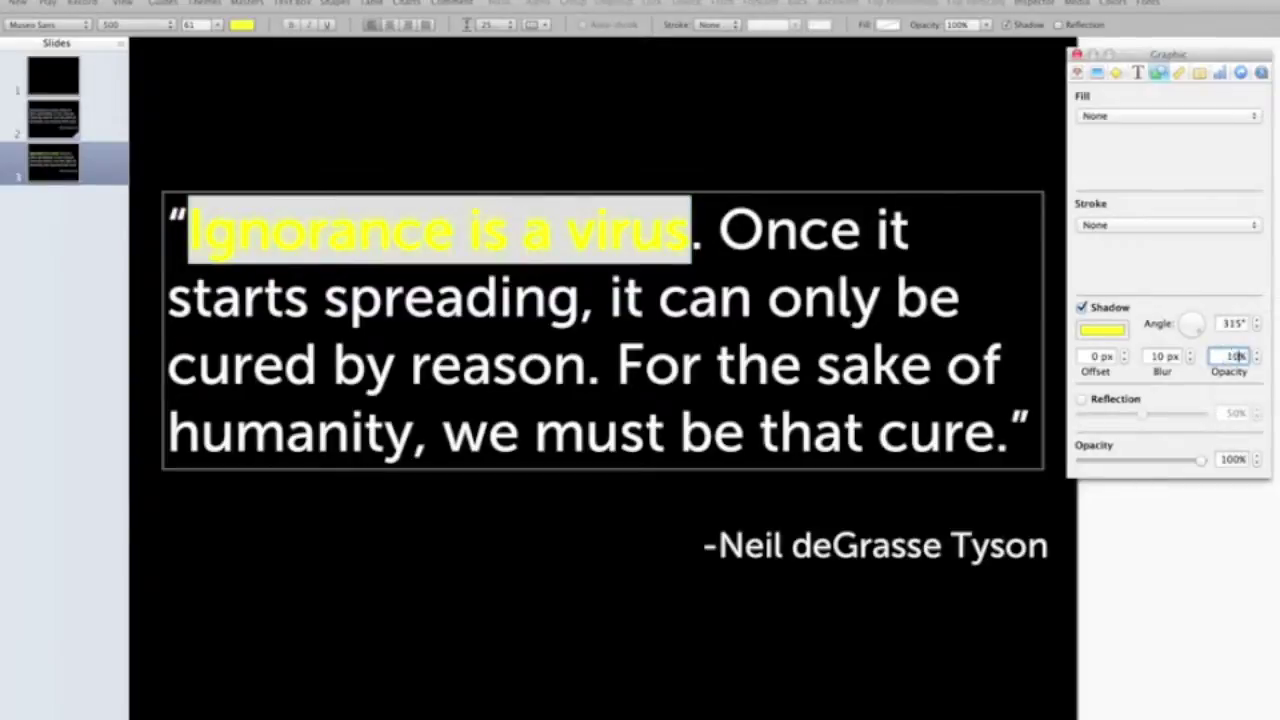
{"action": "key", "text": "Return"}
{"action": "left_click", "coordinate": [489, 652]}
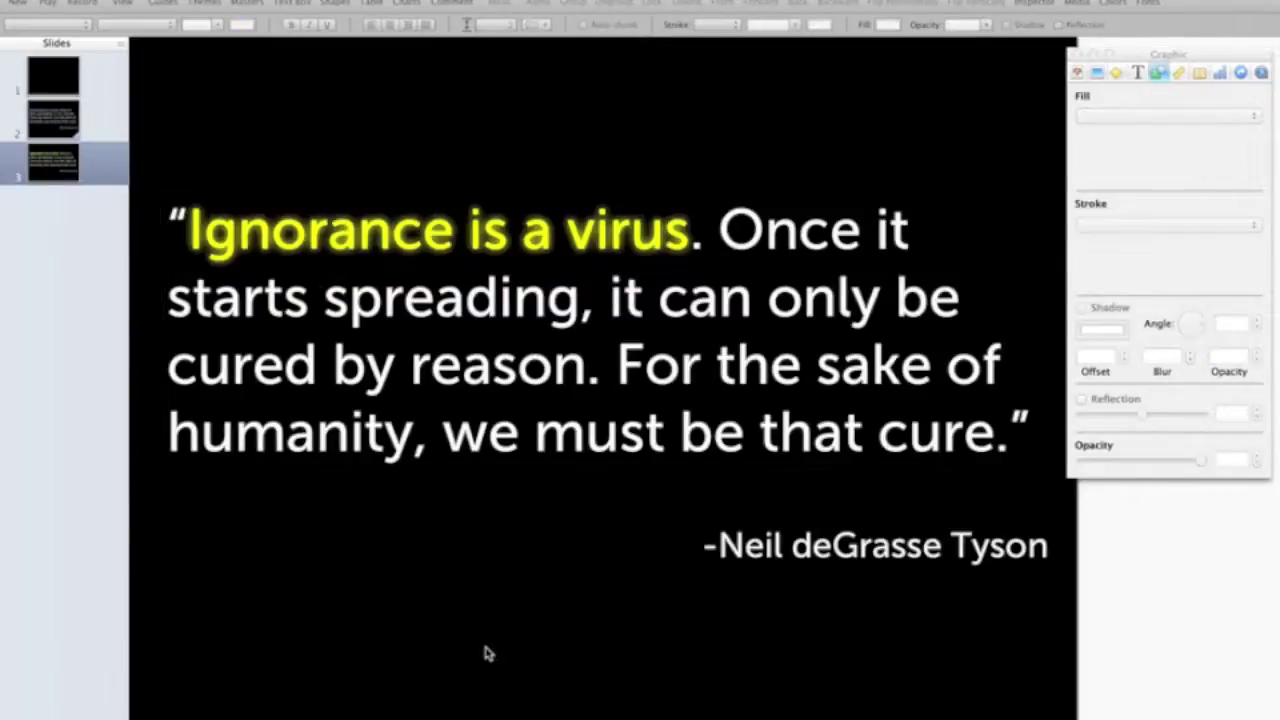
{"action": "left_click", "coordinate": [108, 121]}
{"action": "left_click", "coordinate": [44, 3]}
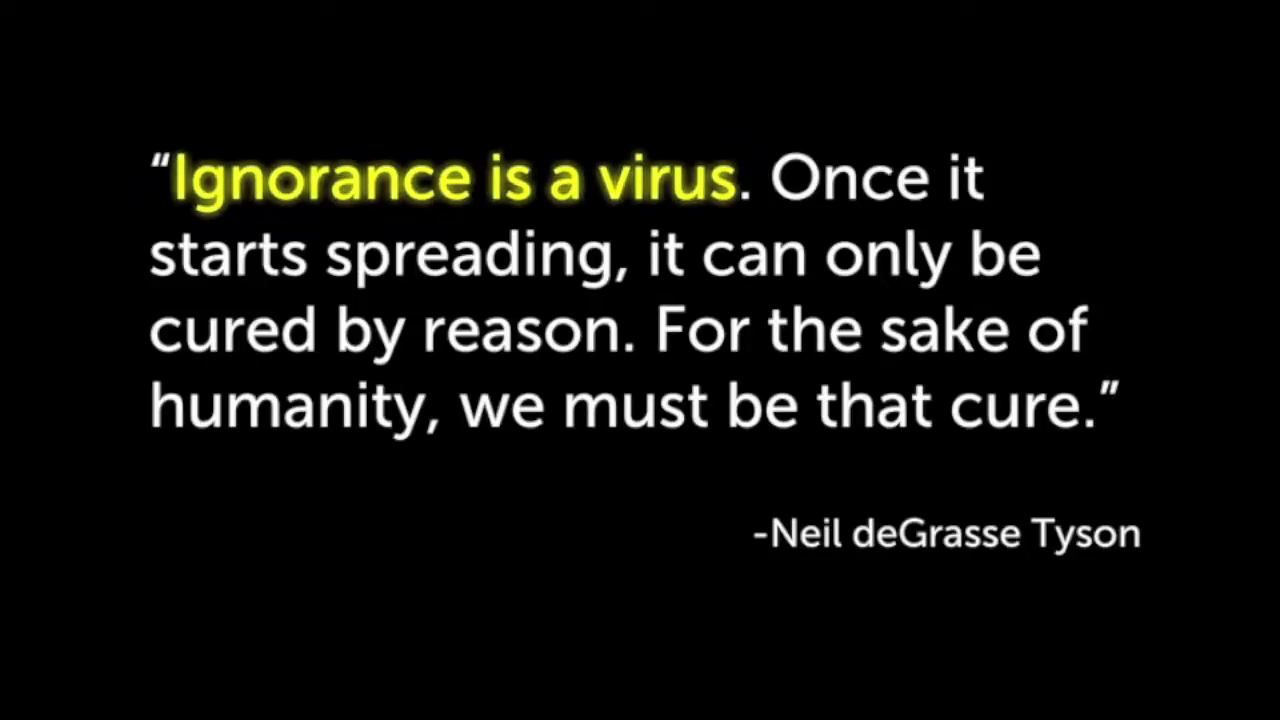
{"action": "key", "text": "Escape"}
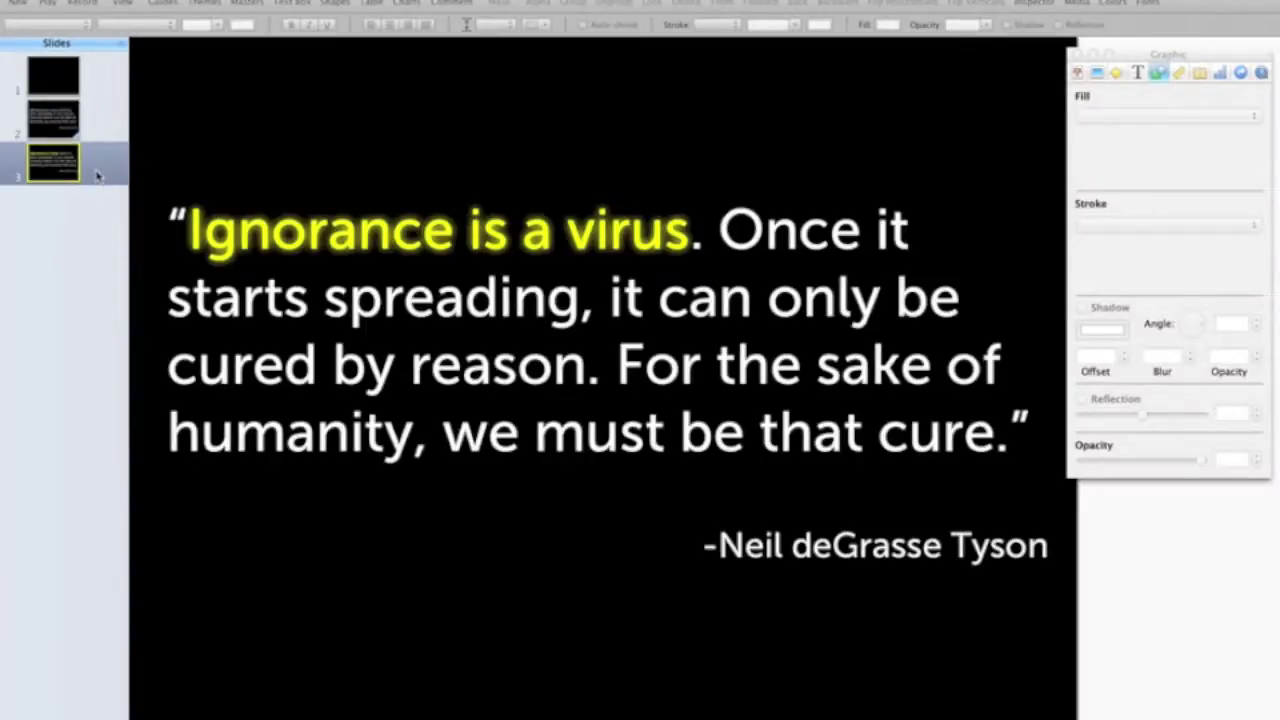
{"action": "left_click", "coordinate": [100, 126]}
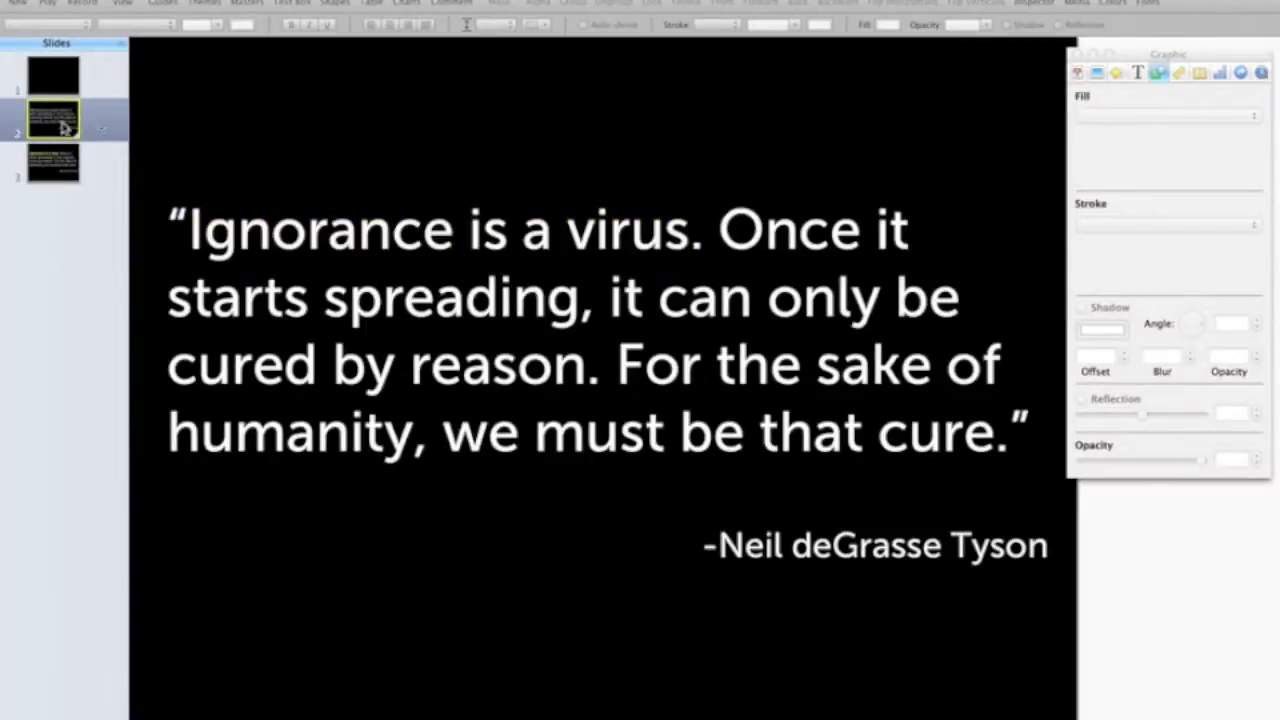
Step: Option-drag slide 2 to the deck's end and duplicate it, adding two plain quote slides
{"action": "left_click_drag", "start_coordinate": [63, 127], "coordinate": [28, 243]}
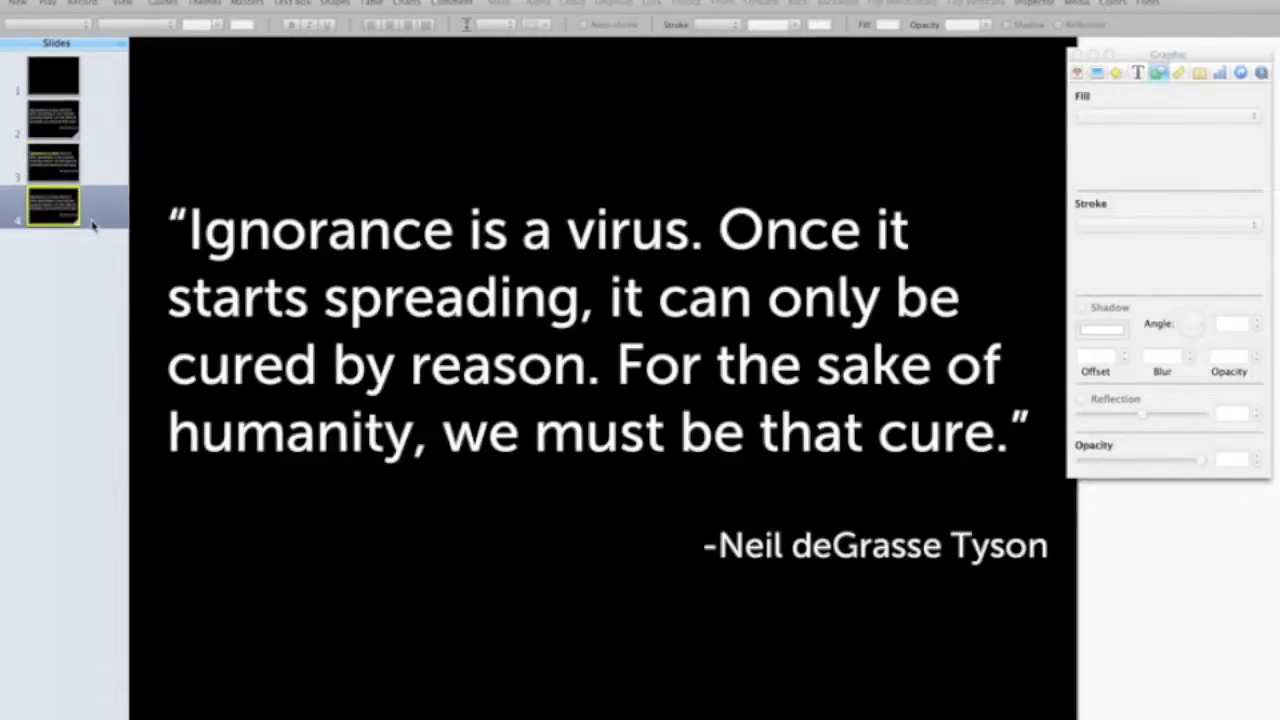
{"action": "key", "text": "super+d"}
Step: Colour 'cured by reason' on slide 5 Sky blue
{"action": "left_click", "coordinate": [372, 398]}
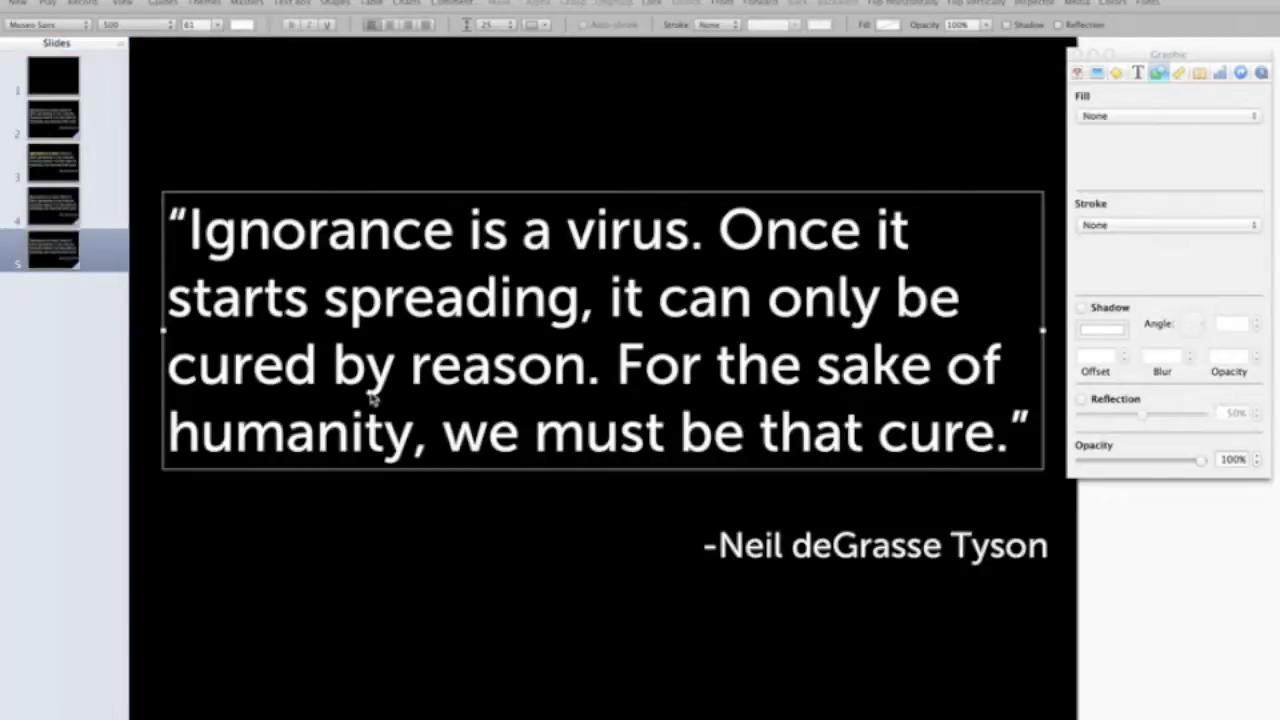
{"action": "left_click", "coordinate": [564, 370]}
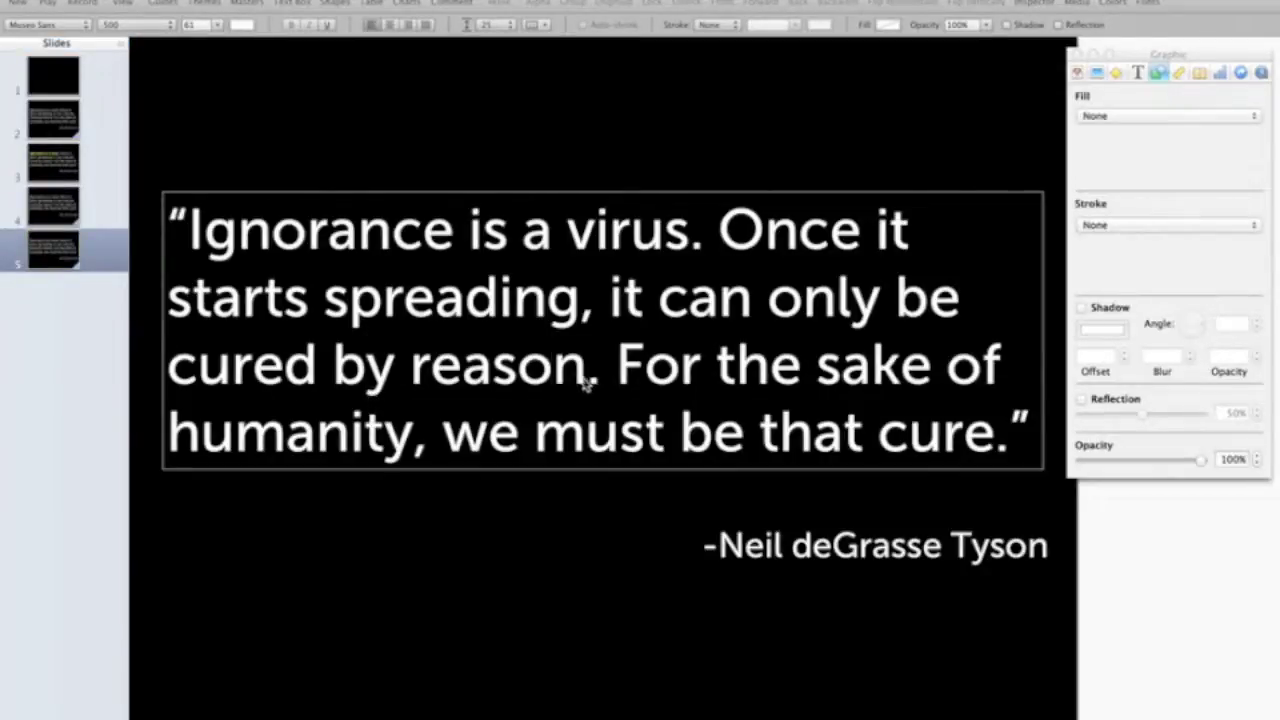
{"action": "left_click_drag", "start_coordinate": [588, 378], "coordinate": [175, 383]}
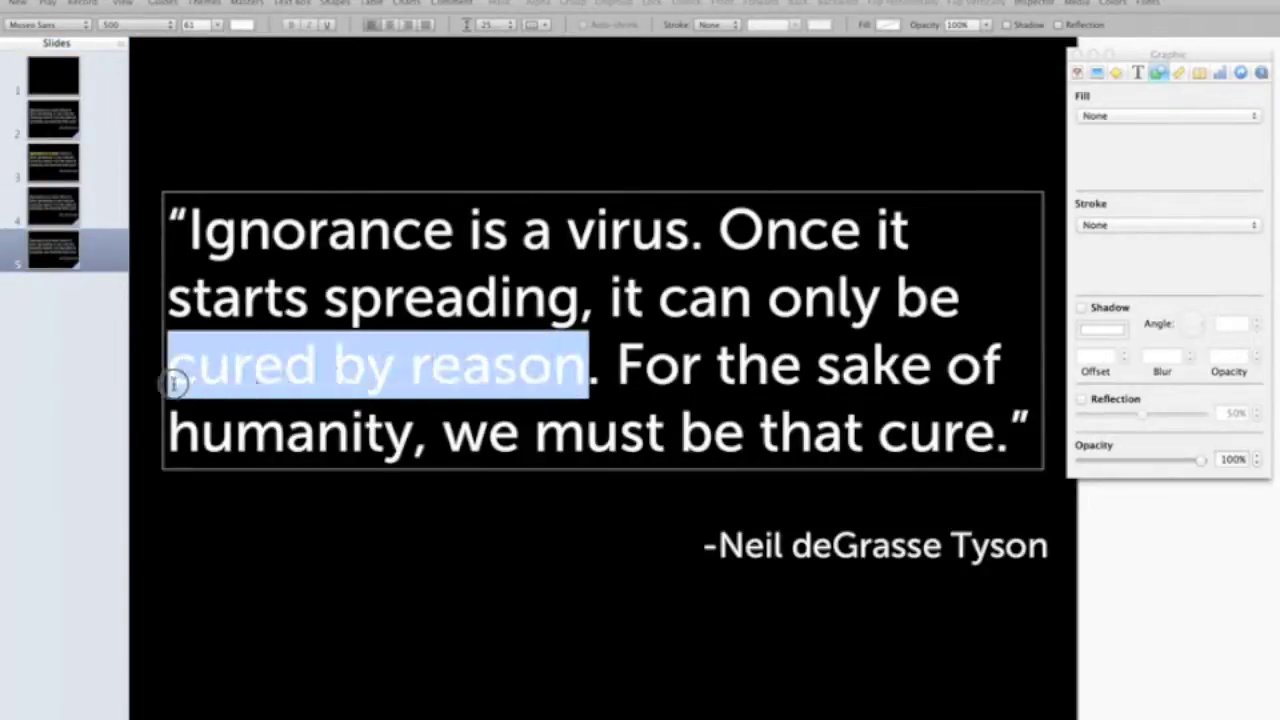
{"action": "left_click", "coordinate": [1139, 76]}
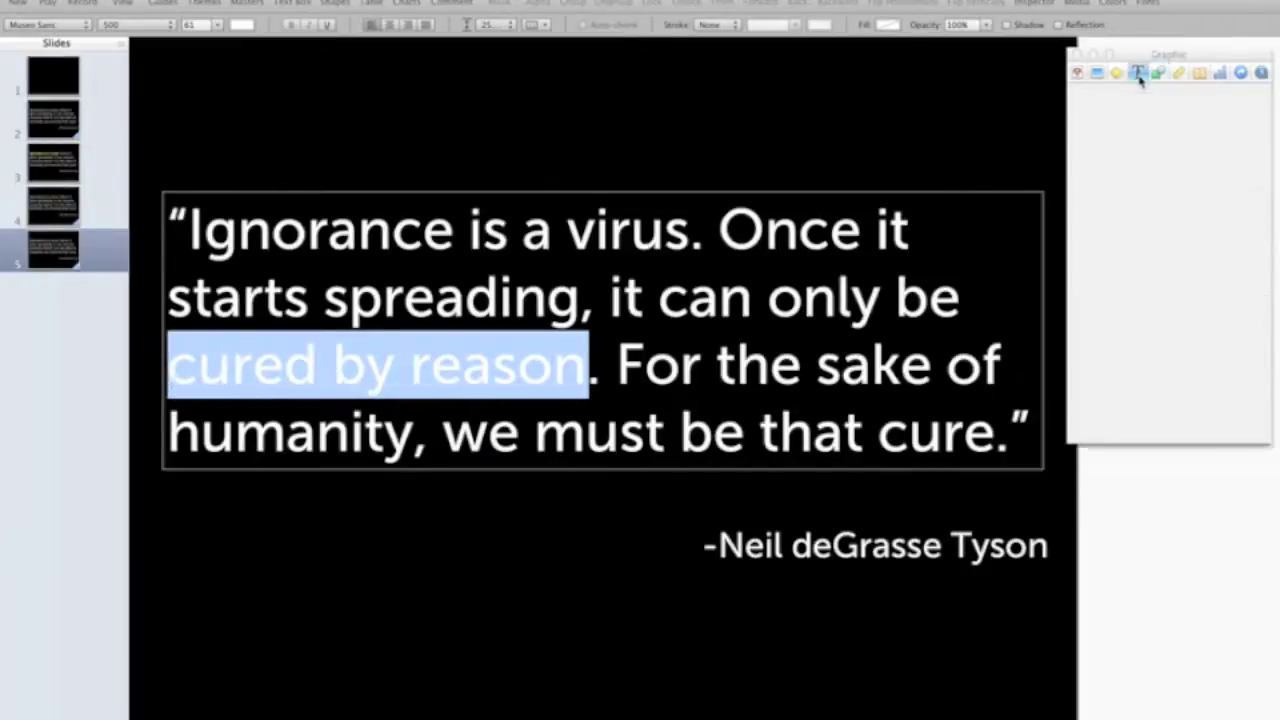
{"action": "left_click", "coordinate": [1092, 143]}
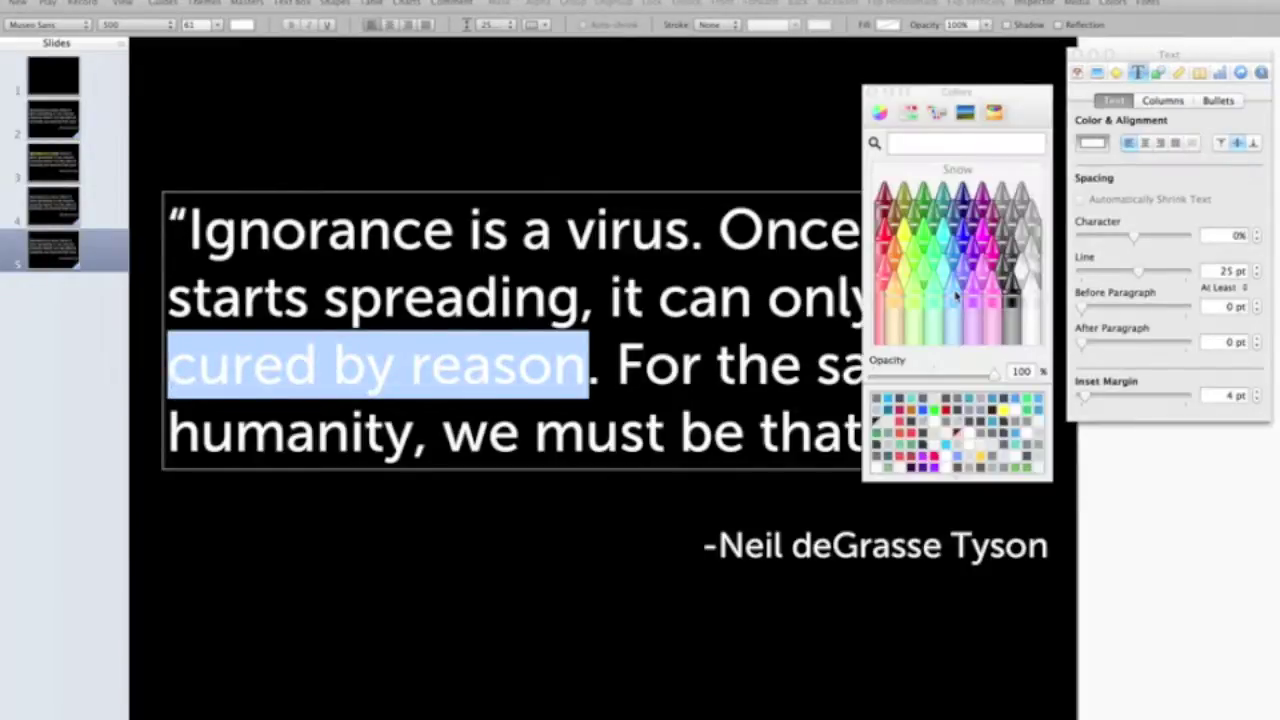
{"action": "left_click", "coordinate": [952, 300]}
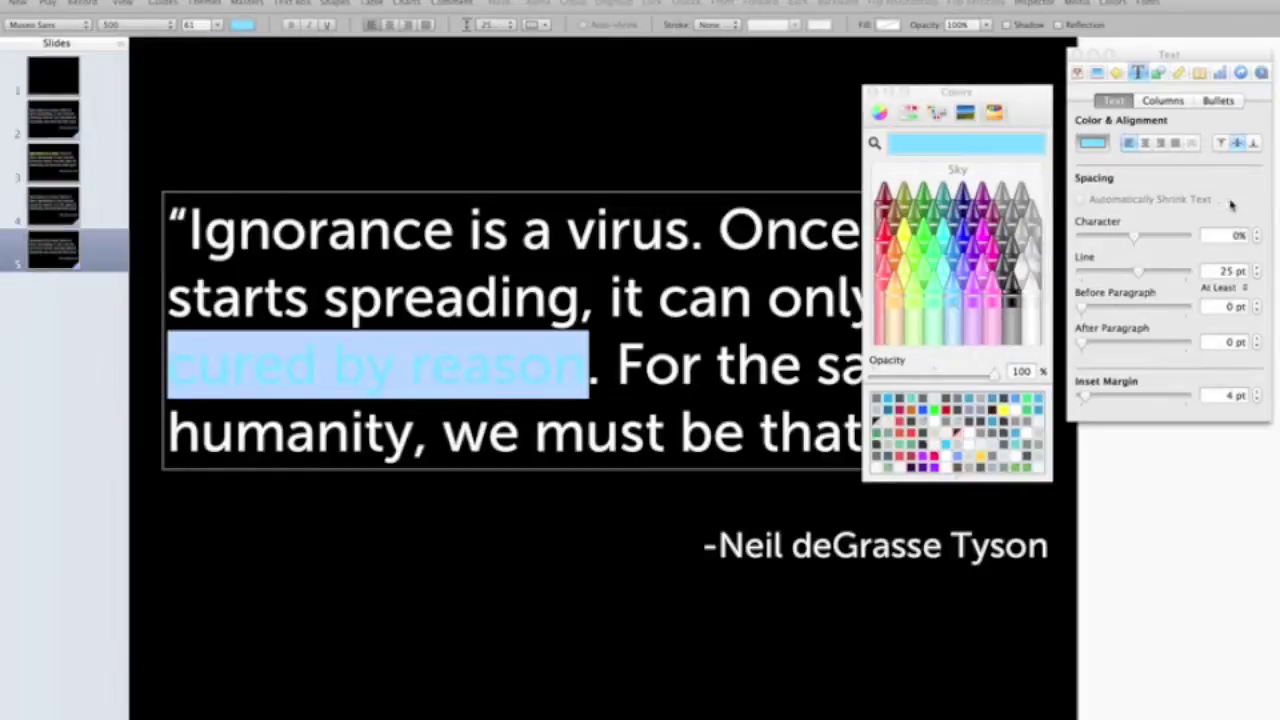
Step: Give 'cured by reason' a light blue shadow glow
{"action": "left_click", "coordinate": [1158, 73]}
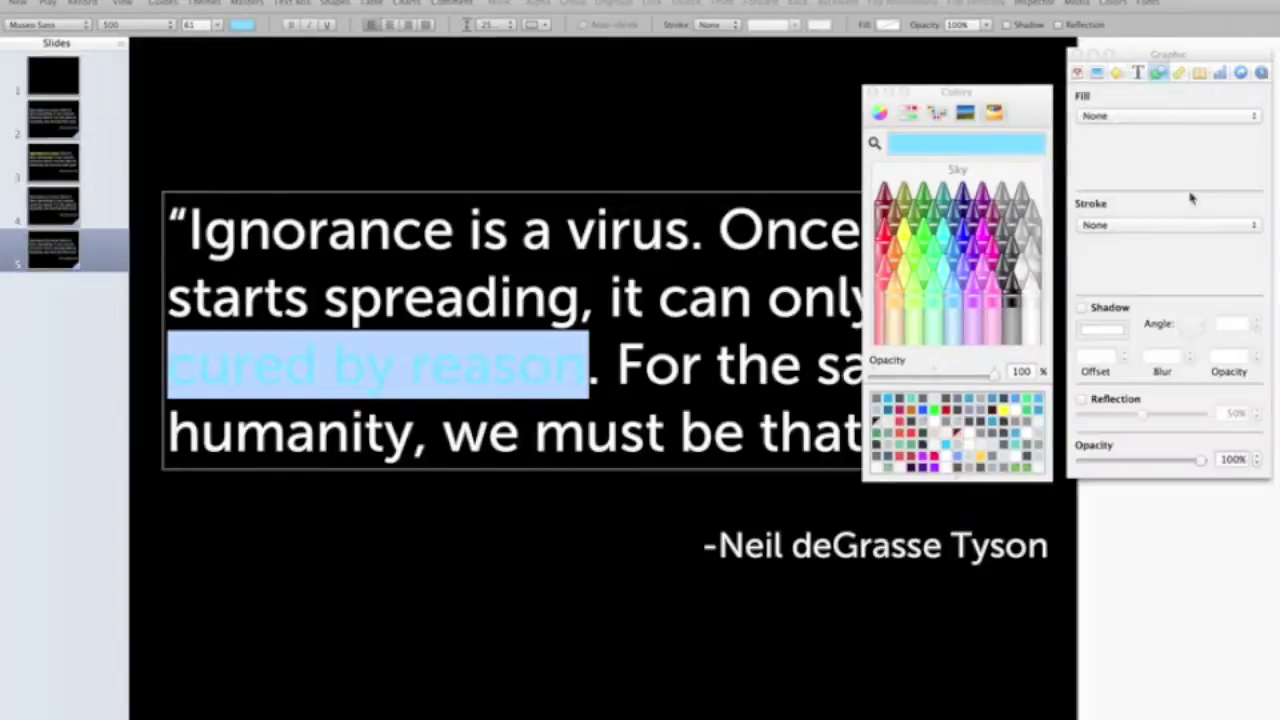
{"action": "left_click", "coordinate": [1094, 312]}
{"action": "left_click", "coordinate": [1101, 329]}
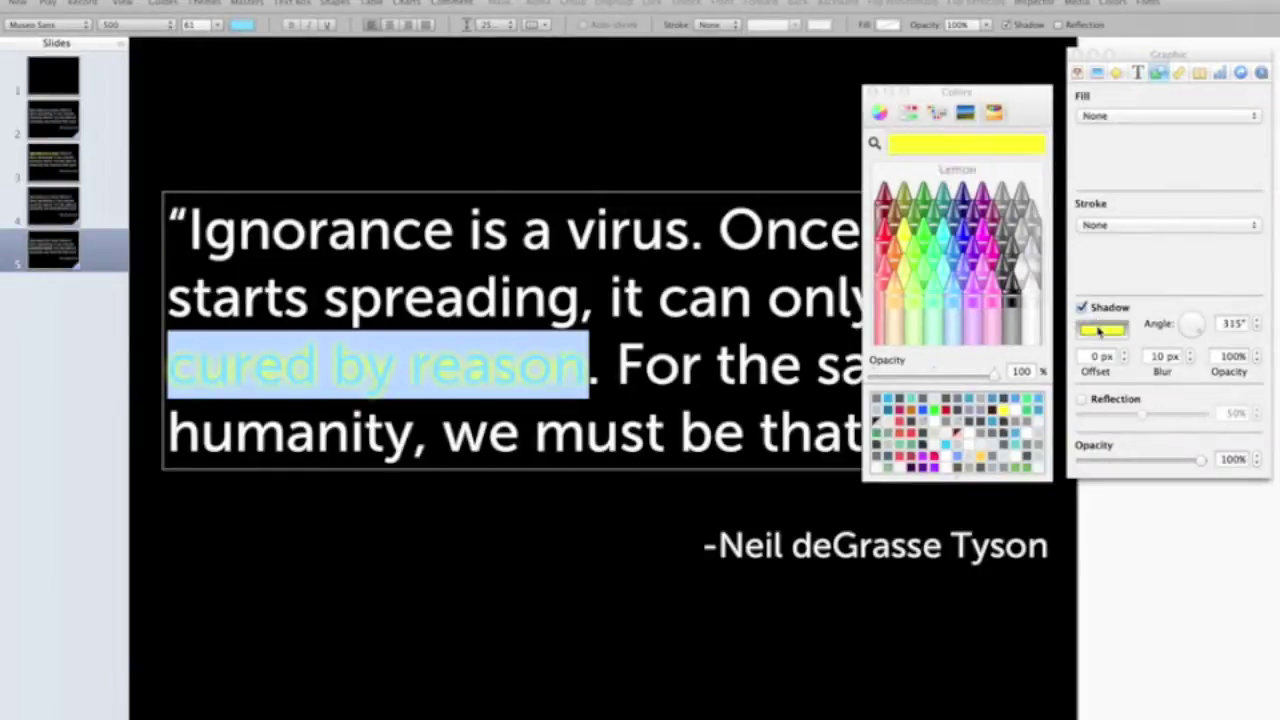
{"action": "left_click", "coordinate": [952, 333]}
{"action": "left_click", "coordinate": [869, 91]}
Step: Set slide 3's transition to Dissolve
{"action": "left_click", "coordinate": [88, 160]}
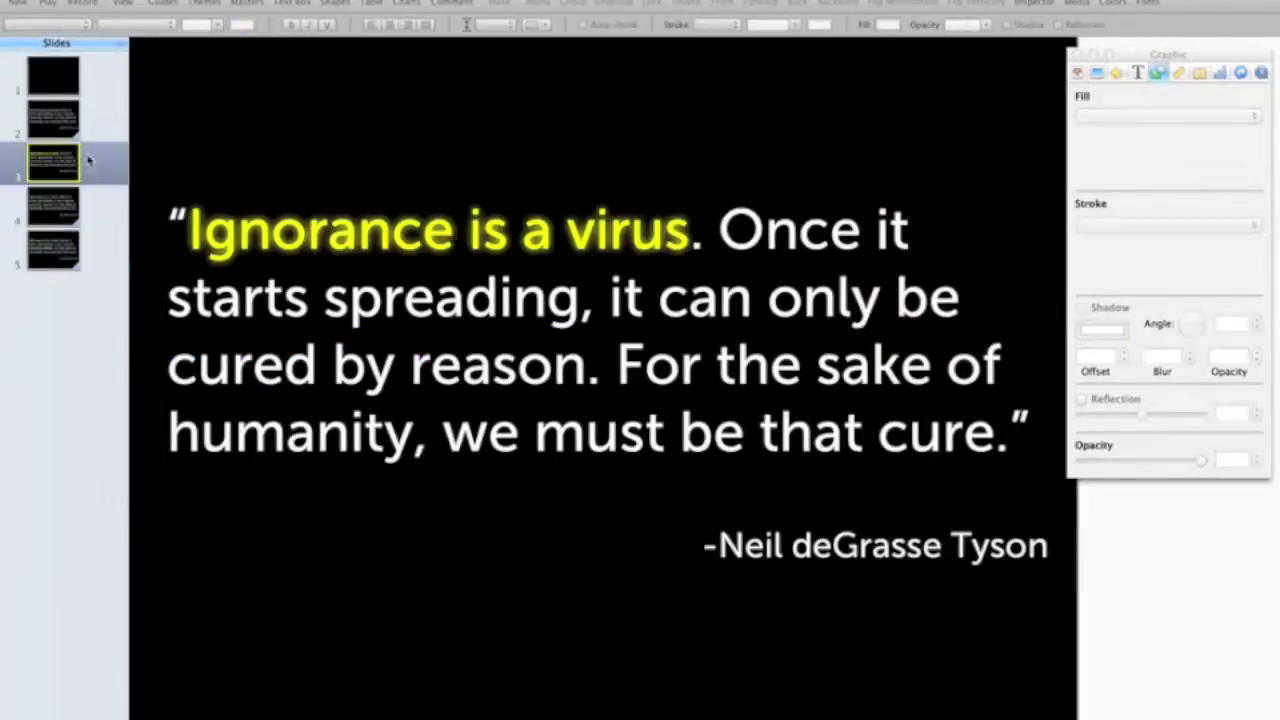
{"action": "left_click", "coordinate": [1096, 74]}
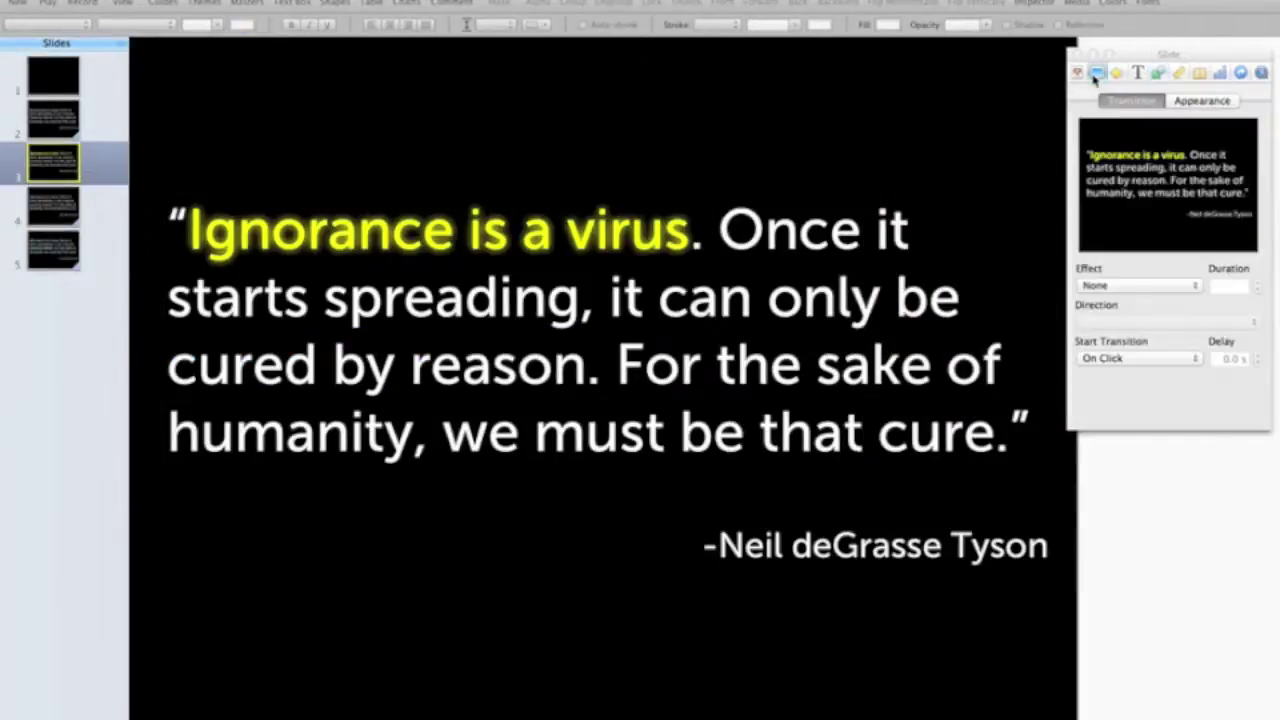
{"action": "left_click", "coordinate": [1113, 288]}
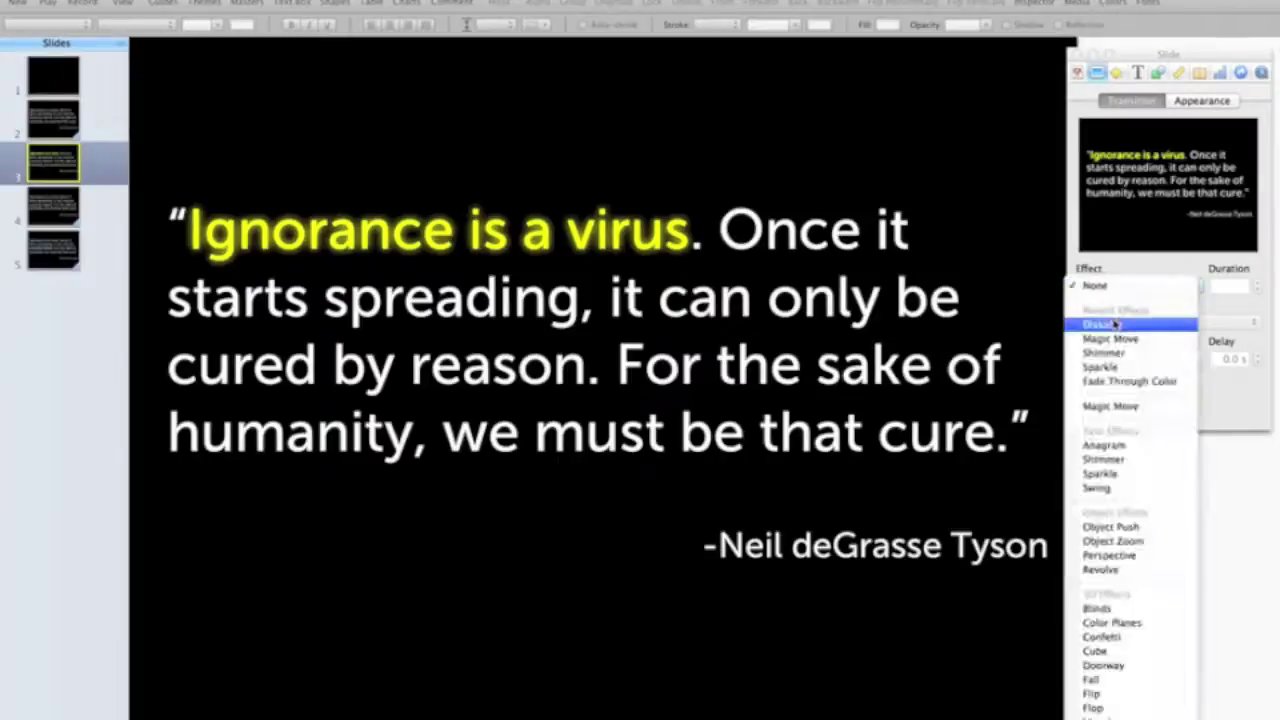
{"action": "left_click", "coordinate": [1115, 324]}
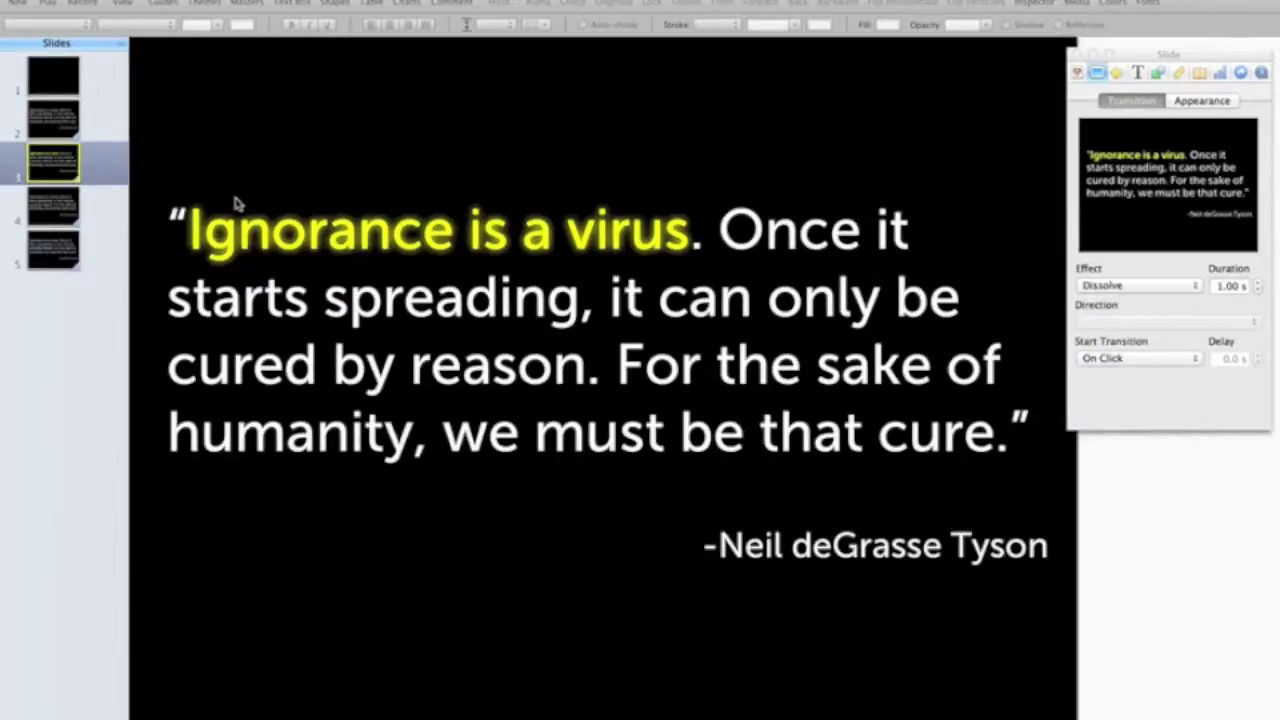
{"action": "left_click", "coordinate": [114, 134]}
Step: Play the slideshow from slide 2 through the yellow and blue highlight slides, then exit
{"action": "key", "text": "alt+super+p"}
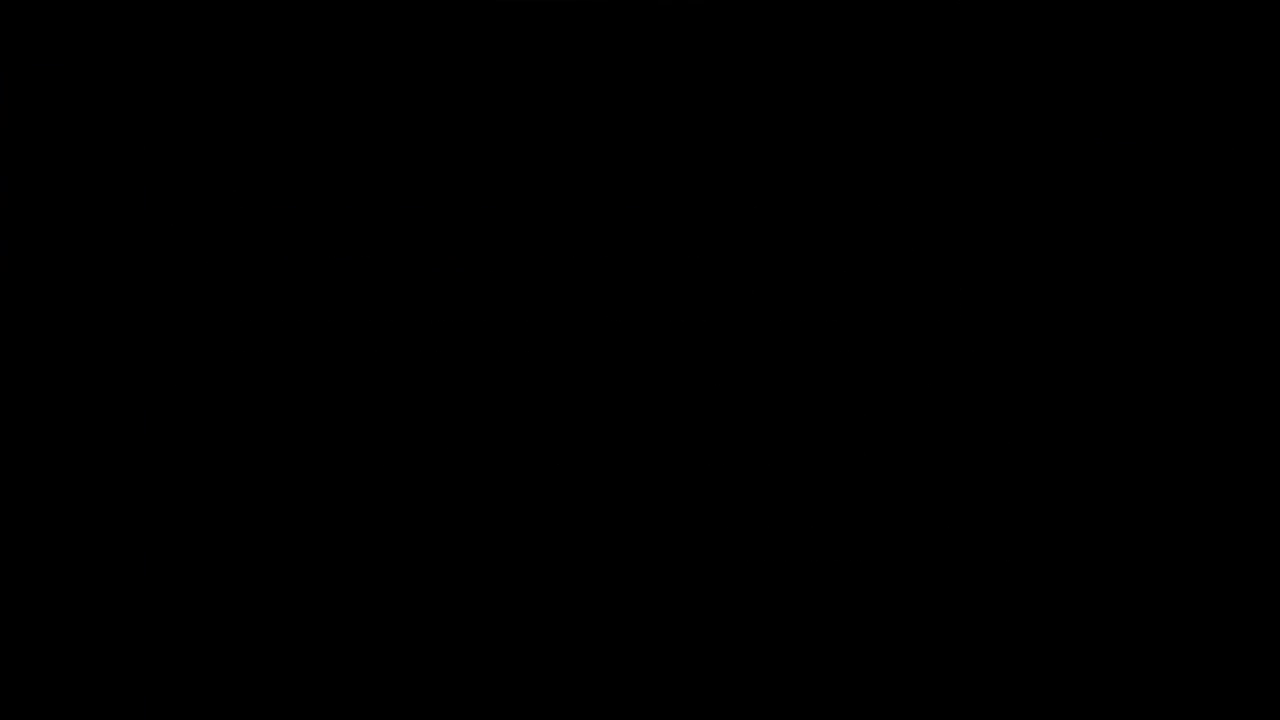
{"action": "key", "text": "space"}
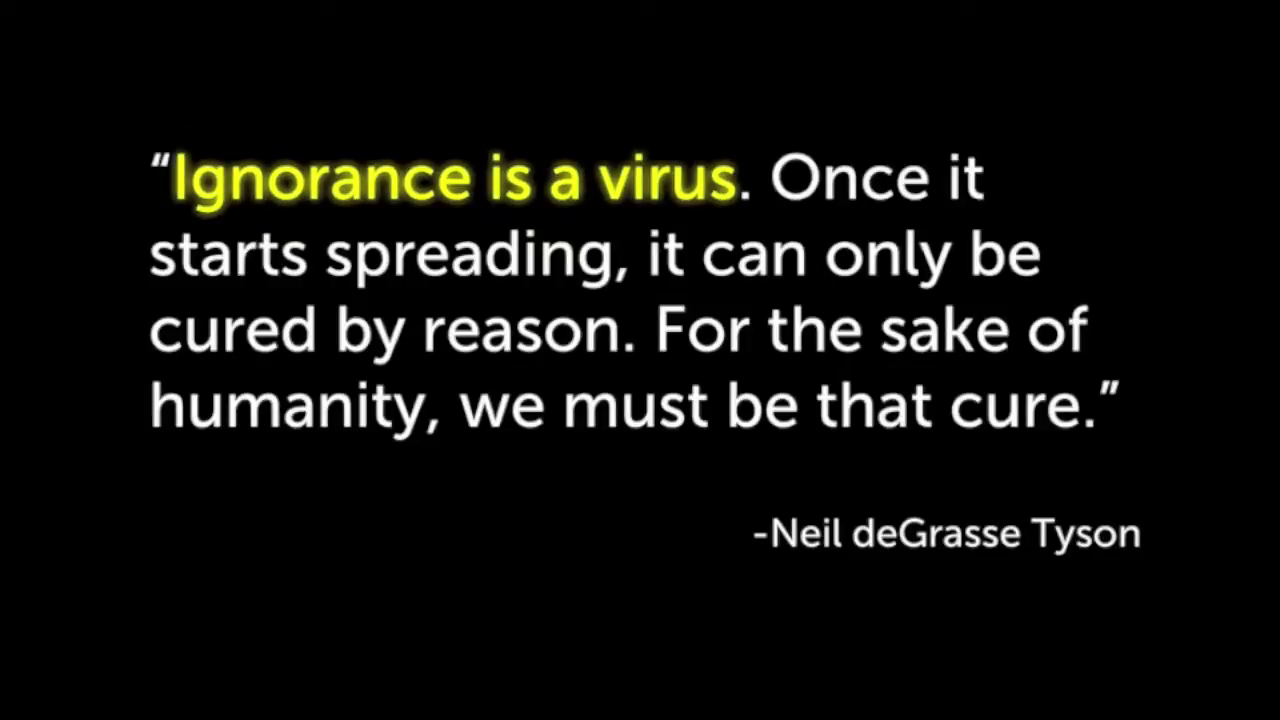
{"action": "key", "text": "space"}
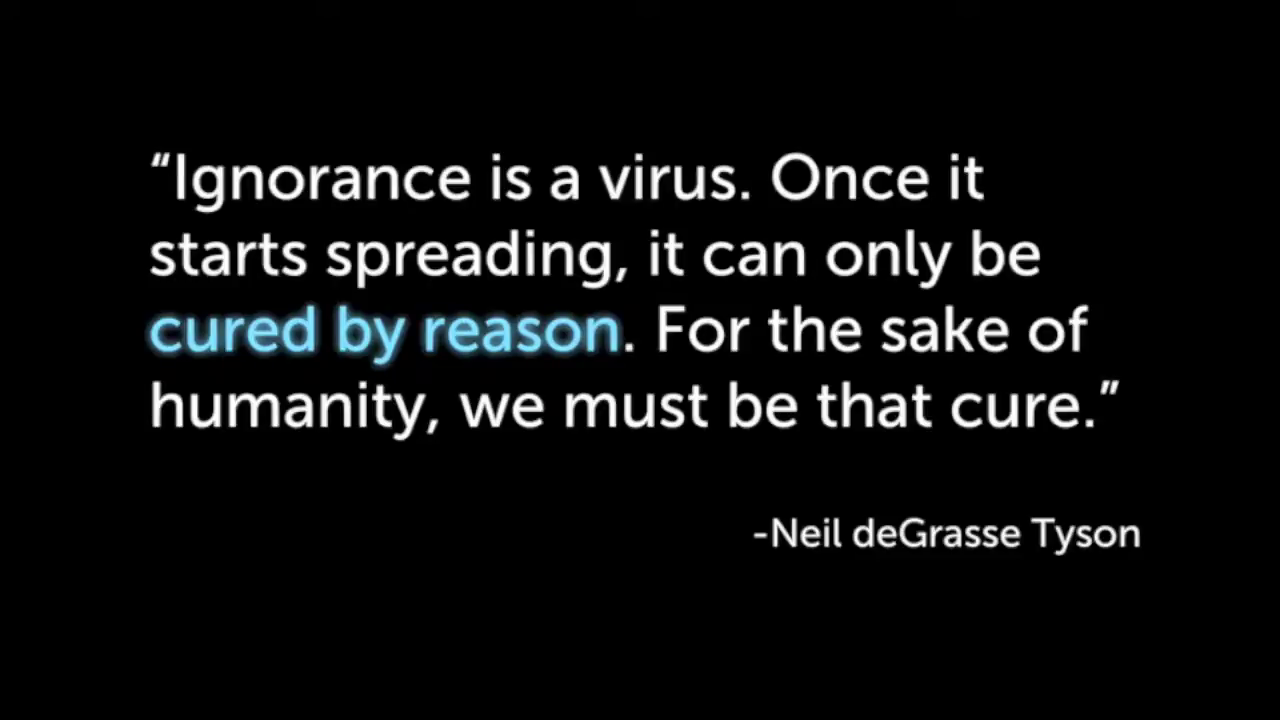
{"action": "key", "text": "Escape"}
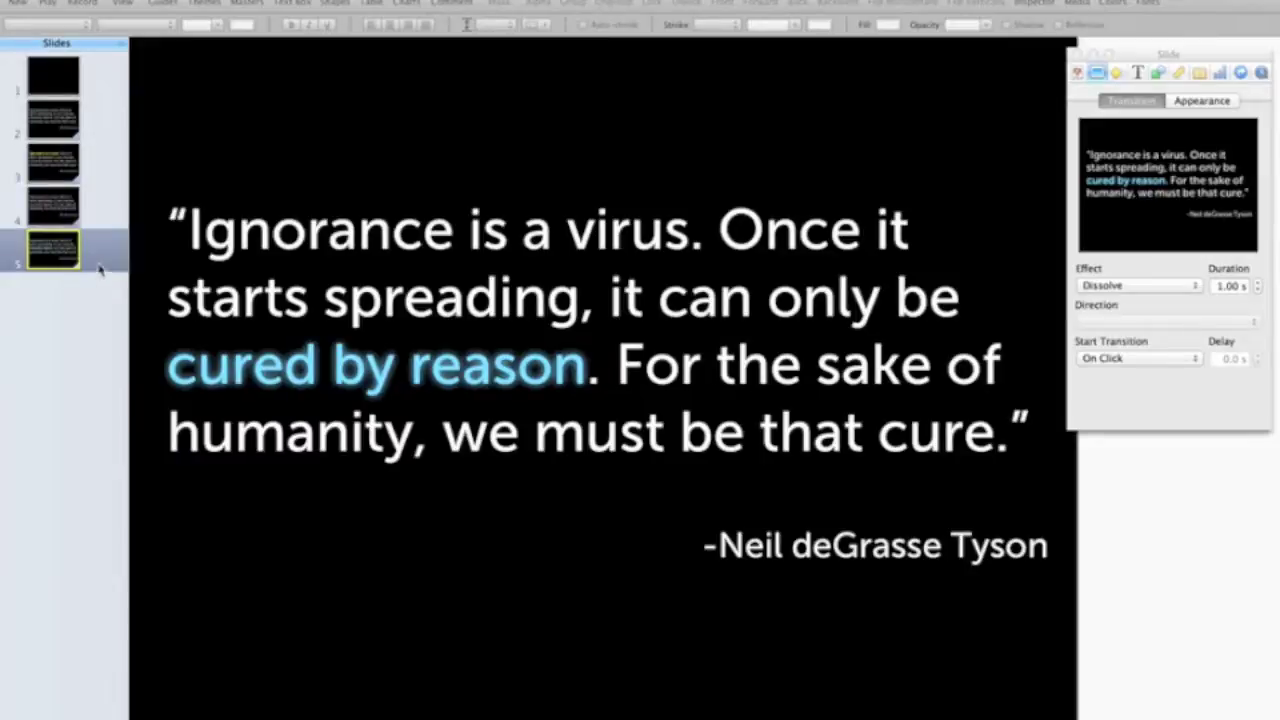
Step: Duplicate the blue-phrase slide and stretch a square shape over the quote's first two lines
{"action": "key", "text": "super+d"}
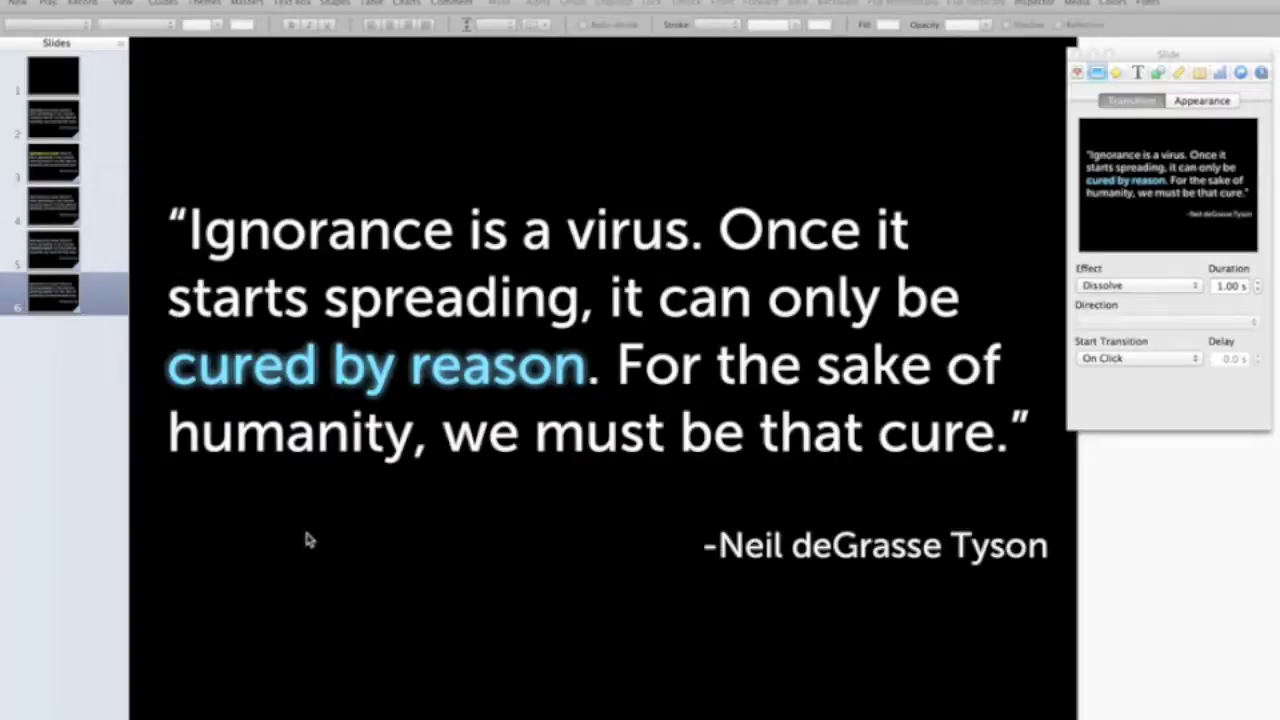
{"action": "left_click", "coordinate": [337, 5]}
{"action": "left_click", "coordinate": [360, 111]}
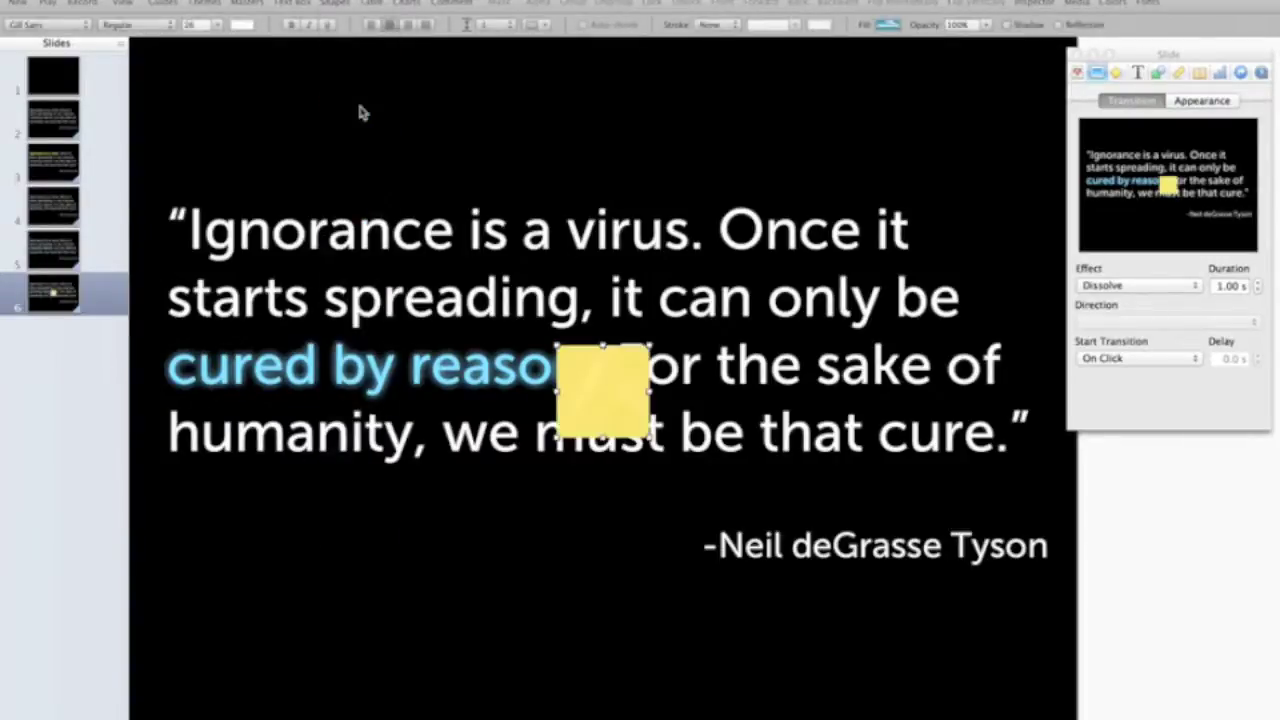
{"action": "left_click_drag", "start_coordinate": [590, 395], "coordinate": [158, 157]}
{"action": "left_click_drag", "start_coordinate": [210, 198], "coordinate": [1092, 330]}
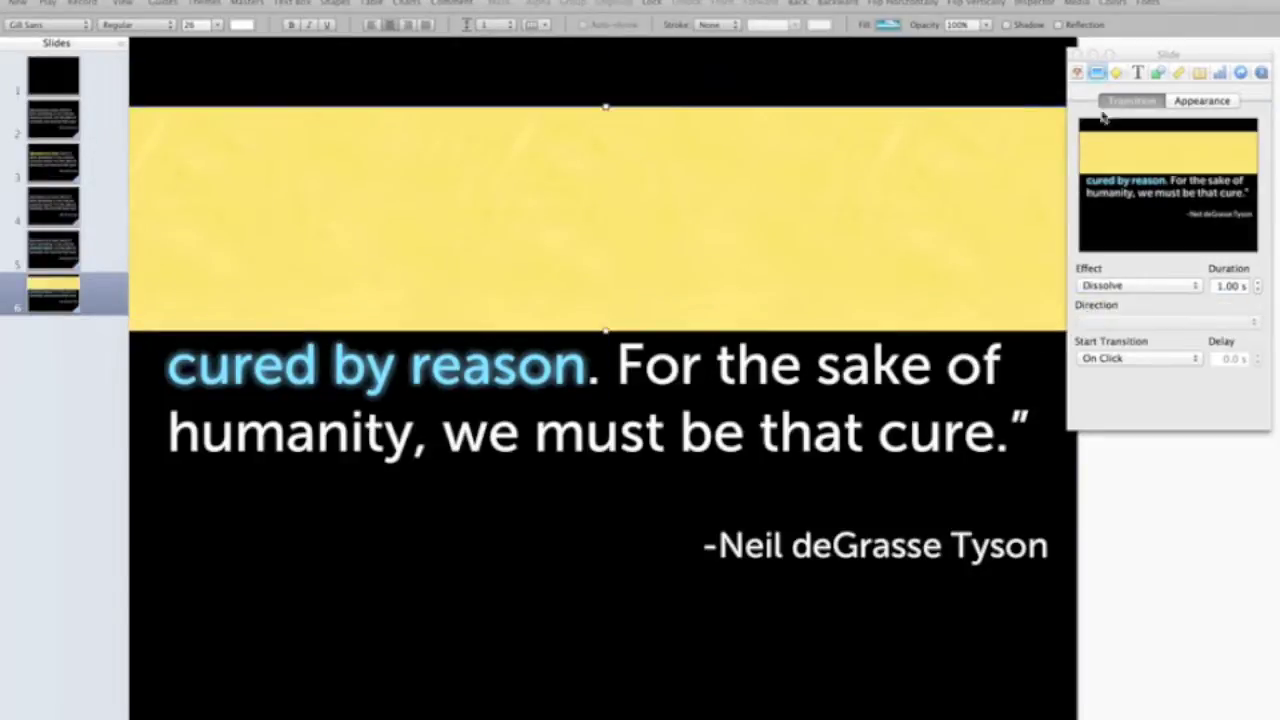
Step: Fill the shape with Licorice black at 82% opacity
{"action": "left_click", "coordinate": [1159, 73]}
{"action": "left_click", "coordinate": [1135, 120]}
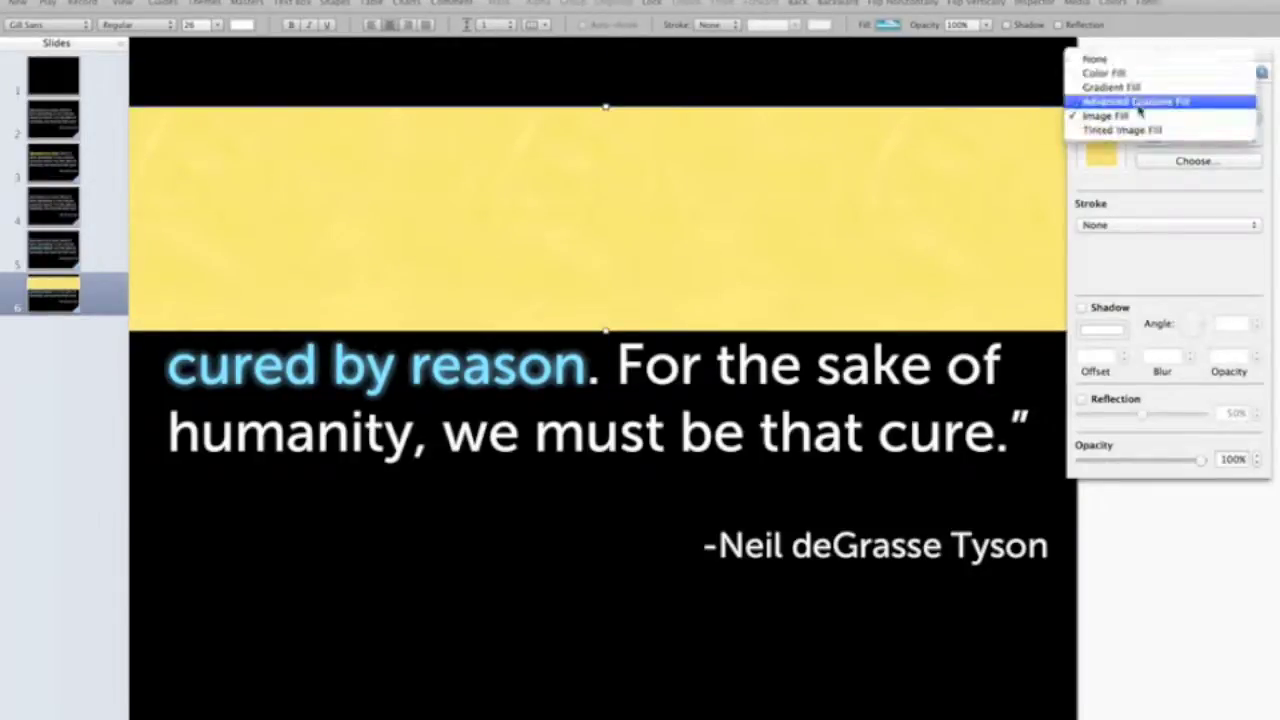
{"action": "left_click", "coordinate": [1115, 75]}
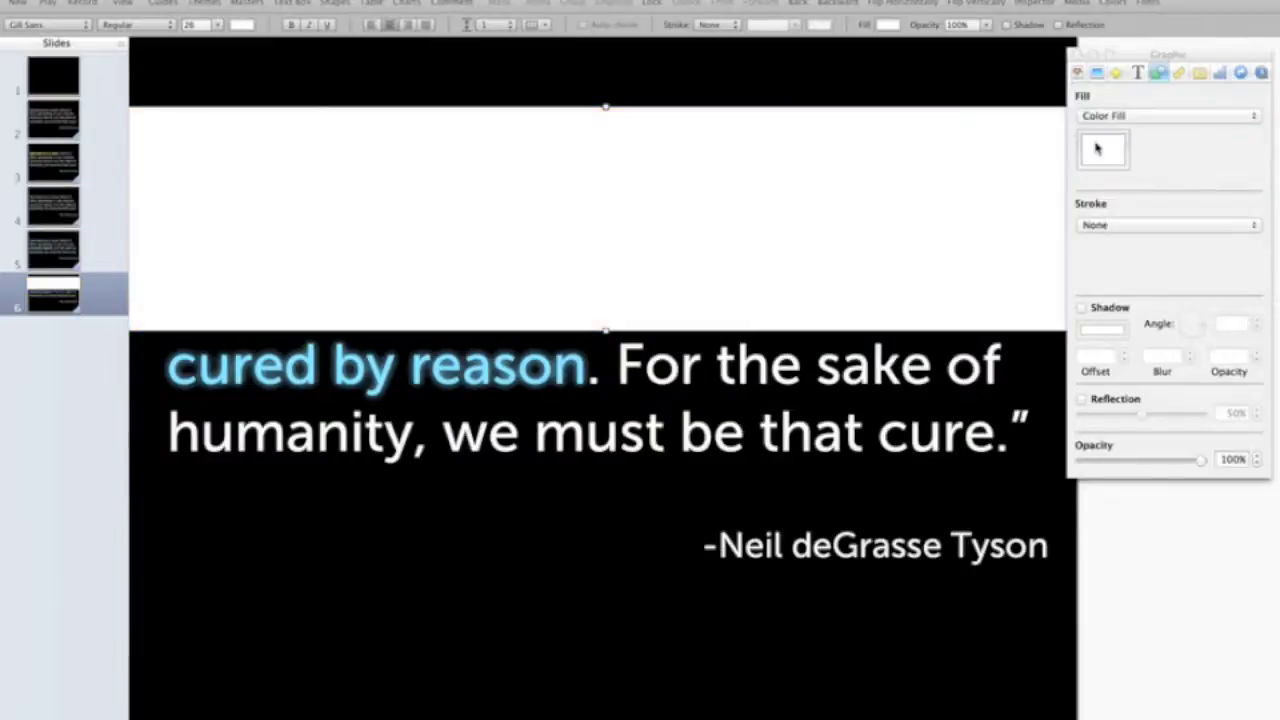
{"action": "left_click", "coordinate": [1101, 149]}
{"action": "left_click", "coordinate": [1011, 312]}
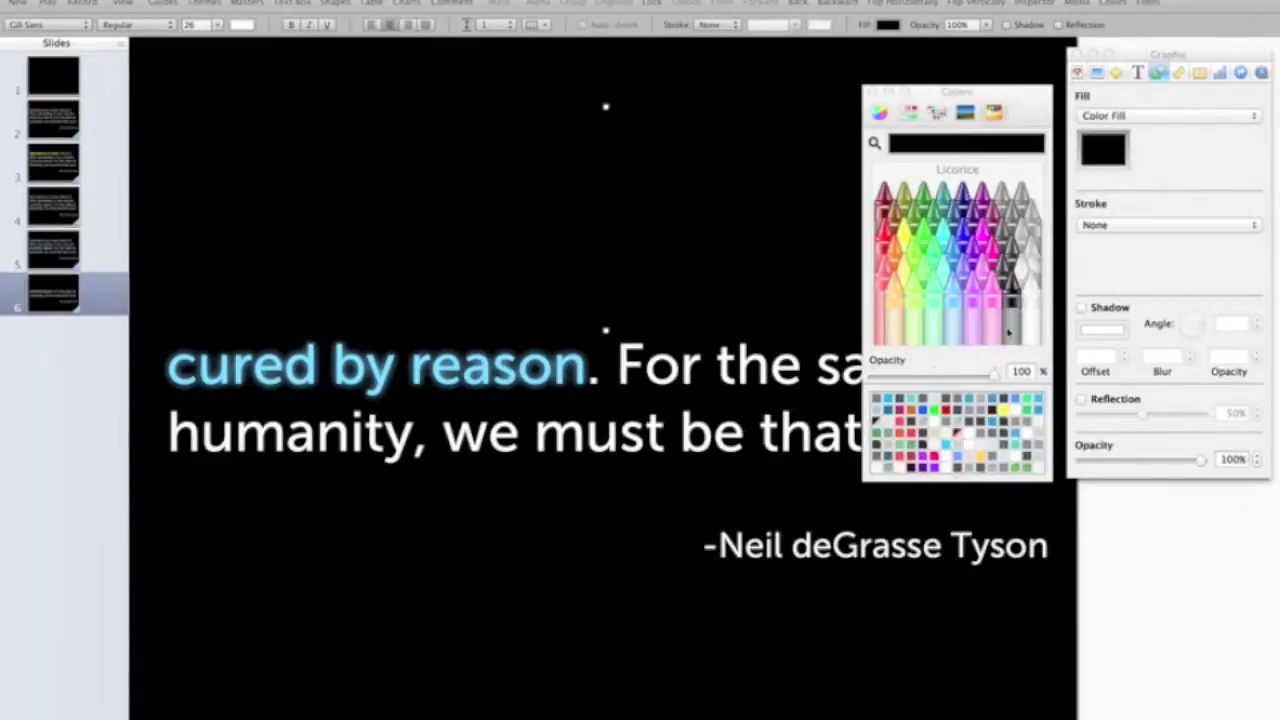
{"action": "left_click_drag", "start_coordinate": [993, 380], "coordinate": [973, 381]}
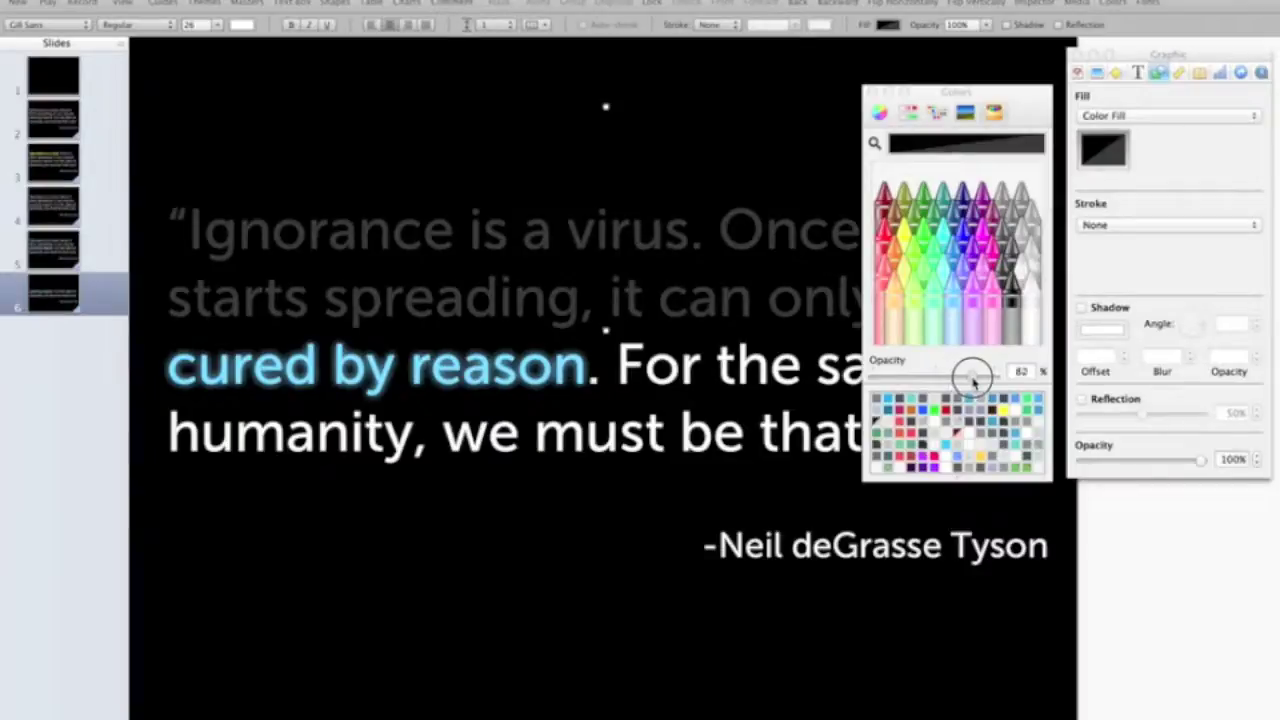
{"action": "left_click", "coordinate": [874, 92]}
{"action": "left_click", "coordinate": [583, 601]}
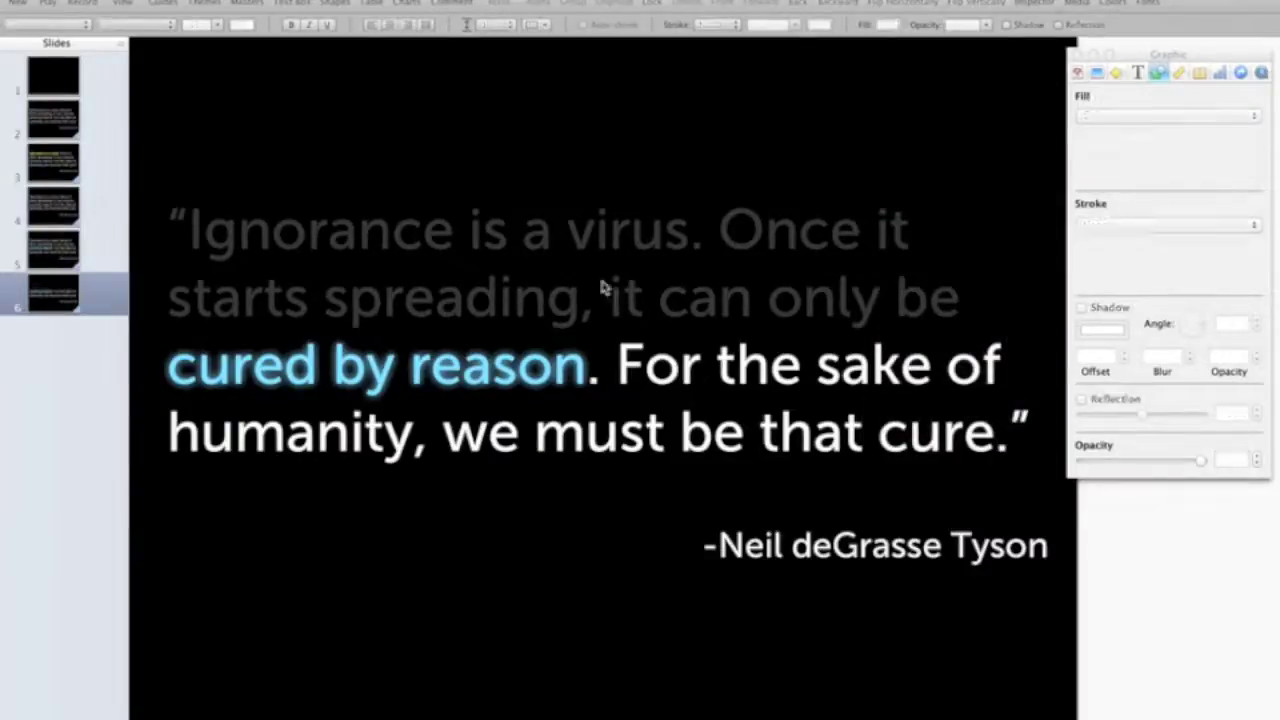
Step: Move the black overlay over the last line and attribution, and duplicate it over the quote's right side
{"action": "left_click", "coordinate": [656, 191]}
{"action": "left_click_drag", "start_coordinate": [656, 191], "coordinate": [682, 485]}
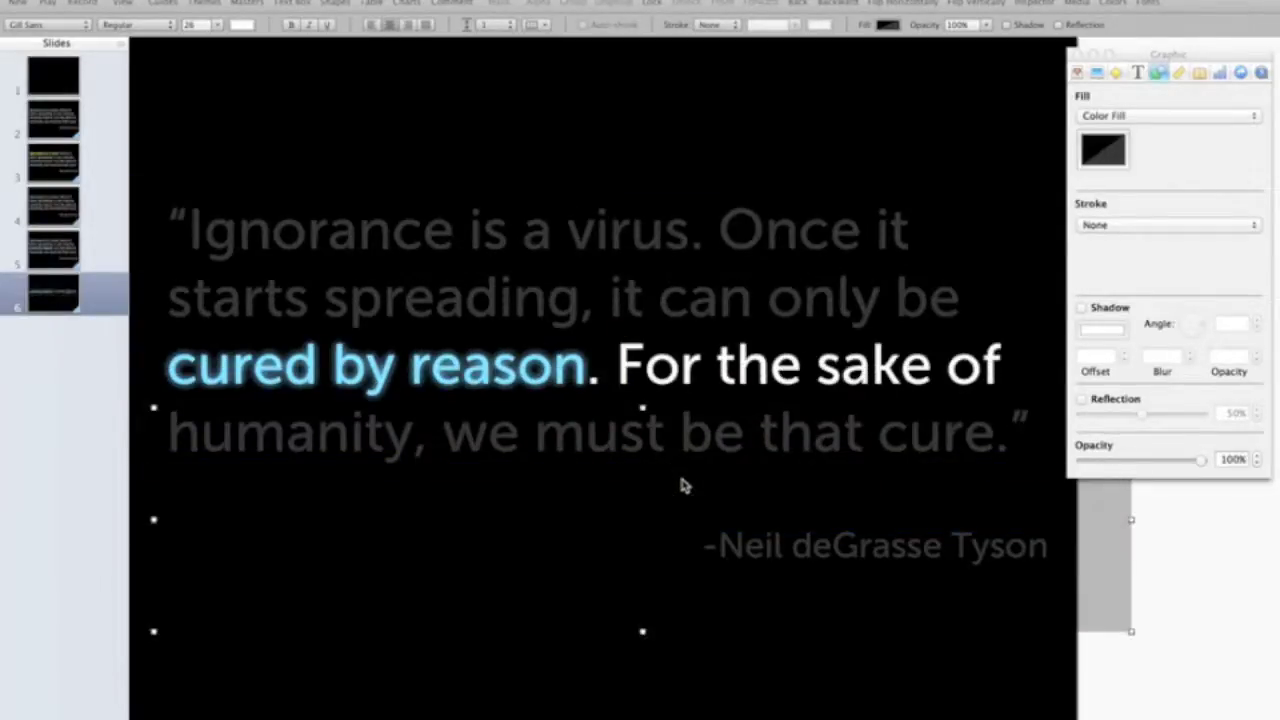
{"action": "key", "text": "super+d"}
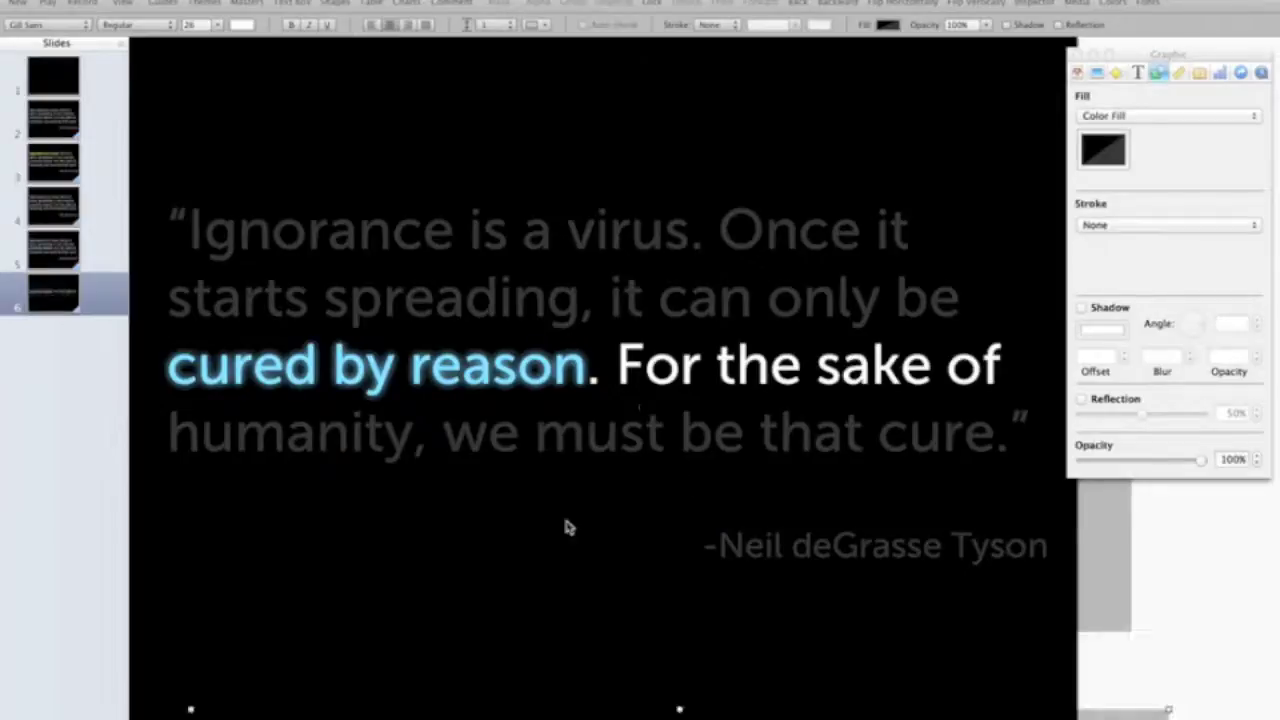
{"action": "scroll", "coordinate": [550, 715], "scroll_direction": "down", "scroll_amount": 1}
{"action": "left_click_drag", "start_coordinate": [663, 611], "coordinate": [866, 432]}
Step: Resize the copy to cover only the rest of line 3, then select a plain quote slide
{"action": "left_click_drag", "start_coordinate": [949, 491], "coordinate": [949, 490]}
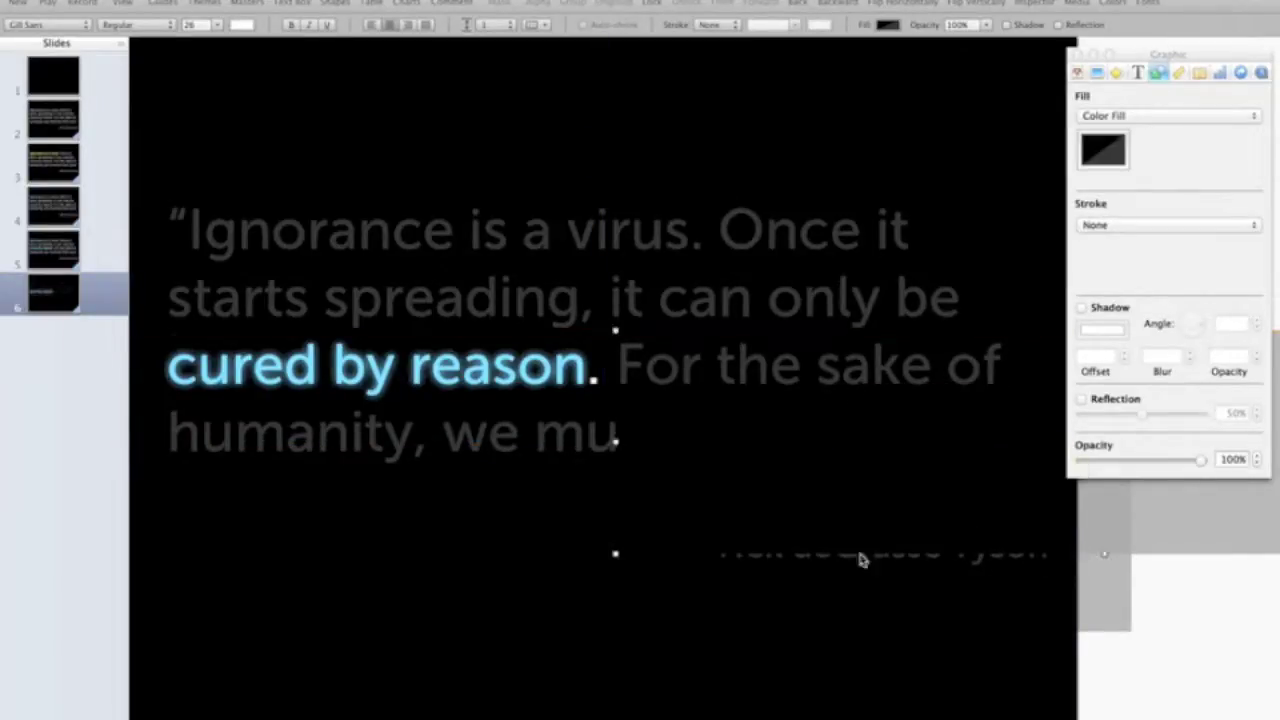
{"action": "left_click_drag", "start_coordinate": [616, 556], "coordinate": [615, 400]}
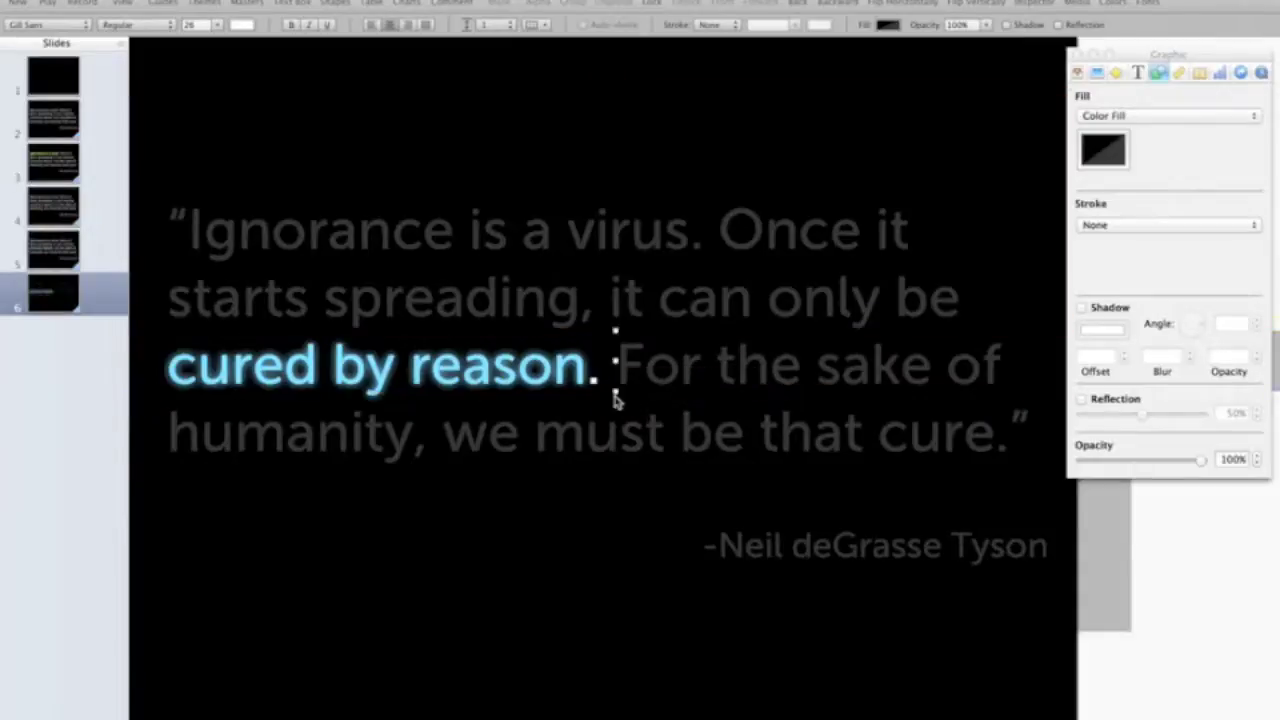
{"action": "left_click", "coordinate": [575, 650]}
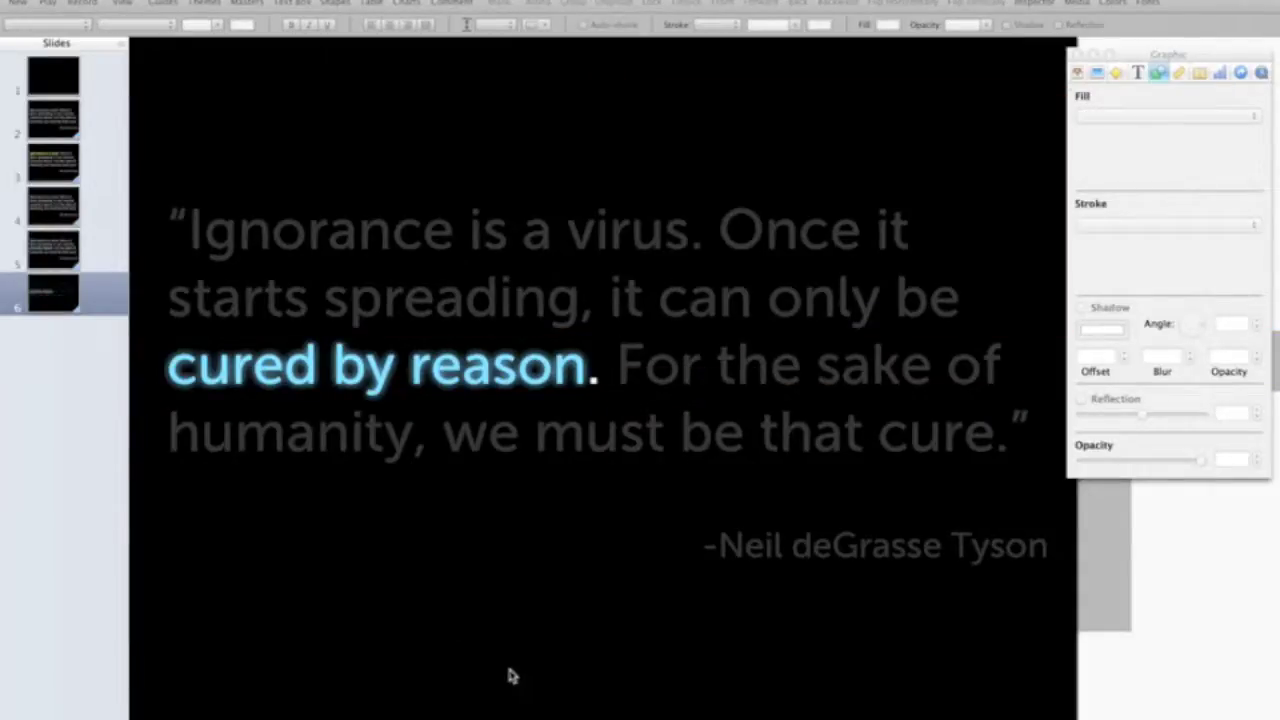
{"action": "left_click", "coordinate": [103, 251]}
{"action": "left_click", "coordinate": [95, 211]}
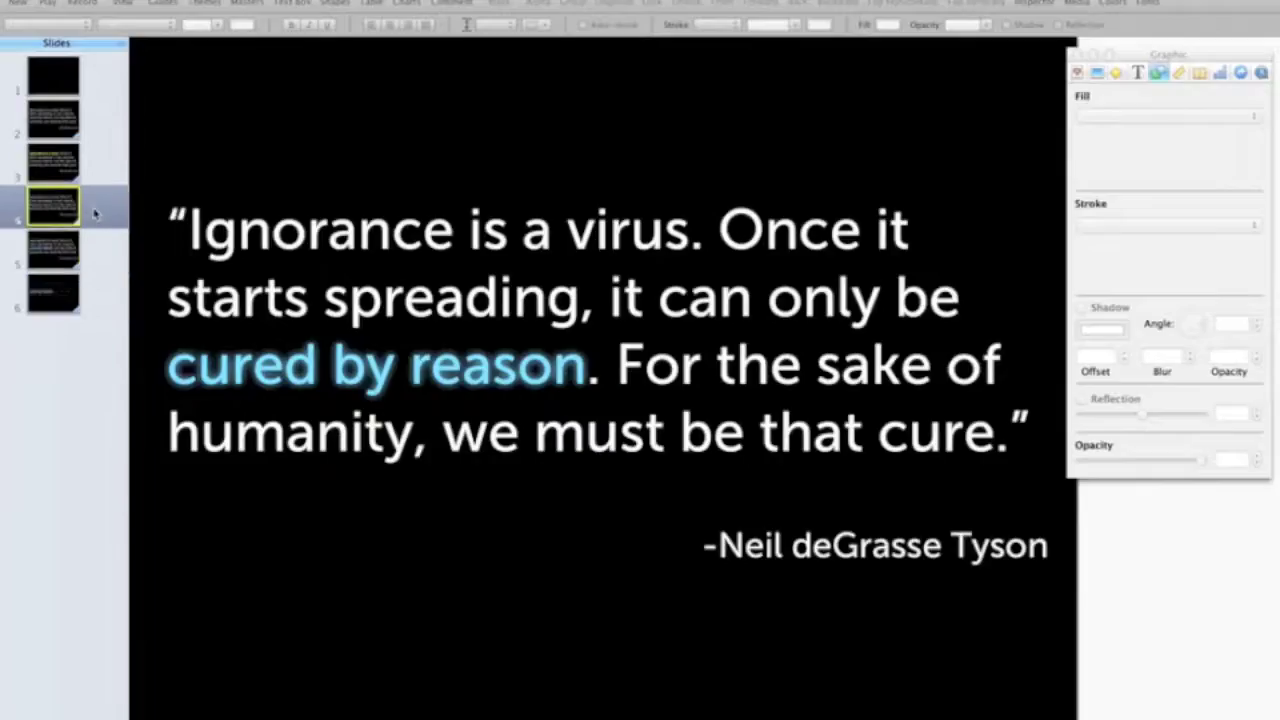